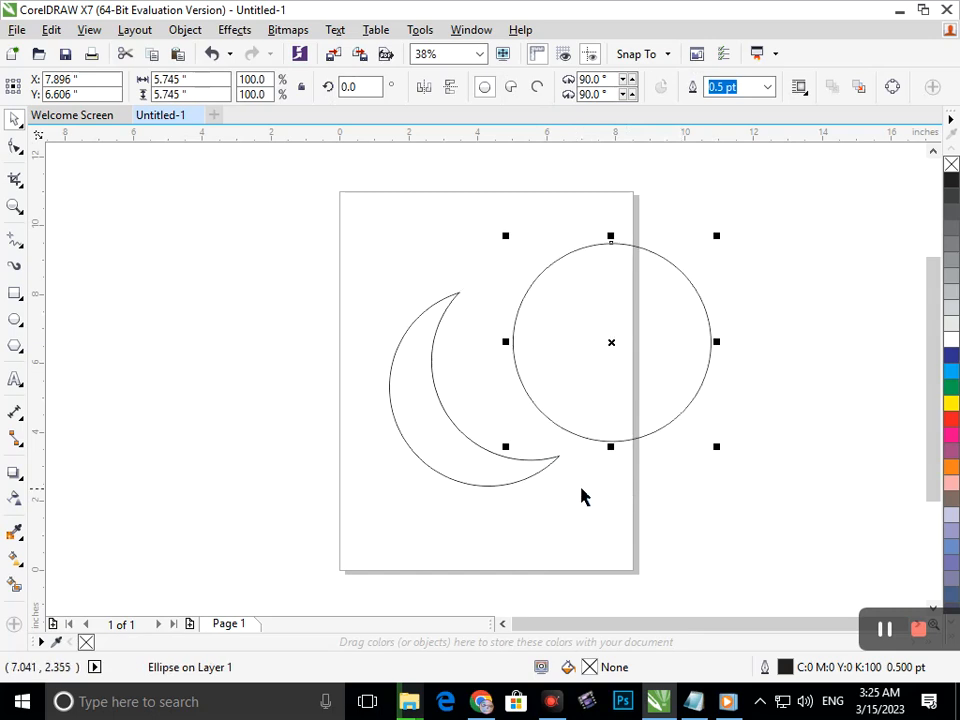
# - Remove the large circle and draw an ellipse about 2.14 × 0.85 inches starting at the crescent's upper tip
pyautogui.click(22, 326)
pyautogui.click(66, 318)
pyautogui.moveTo(459, 292)
pyautogui.mouseDown()
pyautogui.moveTo(570, 320)
pyautogui.moveTo(532, 321)
pyautogui.mouseUp()
pyautogui.click(15, 120)
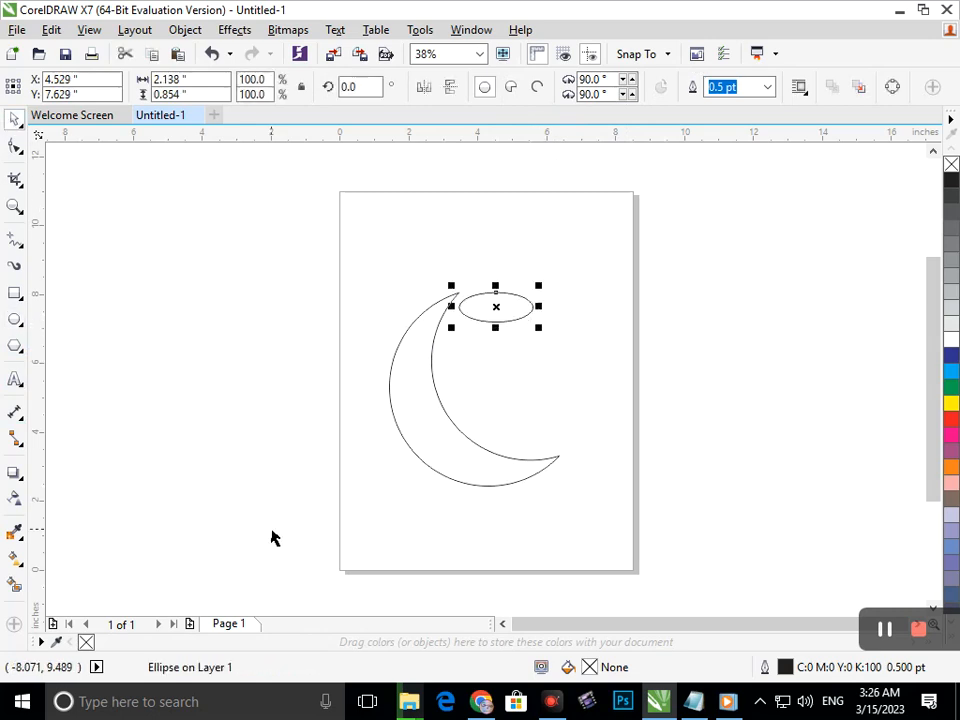
# - Move the small ellipse up and left so its end overlaps the crescent's upper tip
pyautogui.click(275, 526)
pyautogui.scroll(4, 476, 296)
pyautogui.click(525, 405)
pyautogui.click(512, 403)
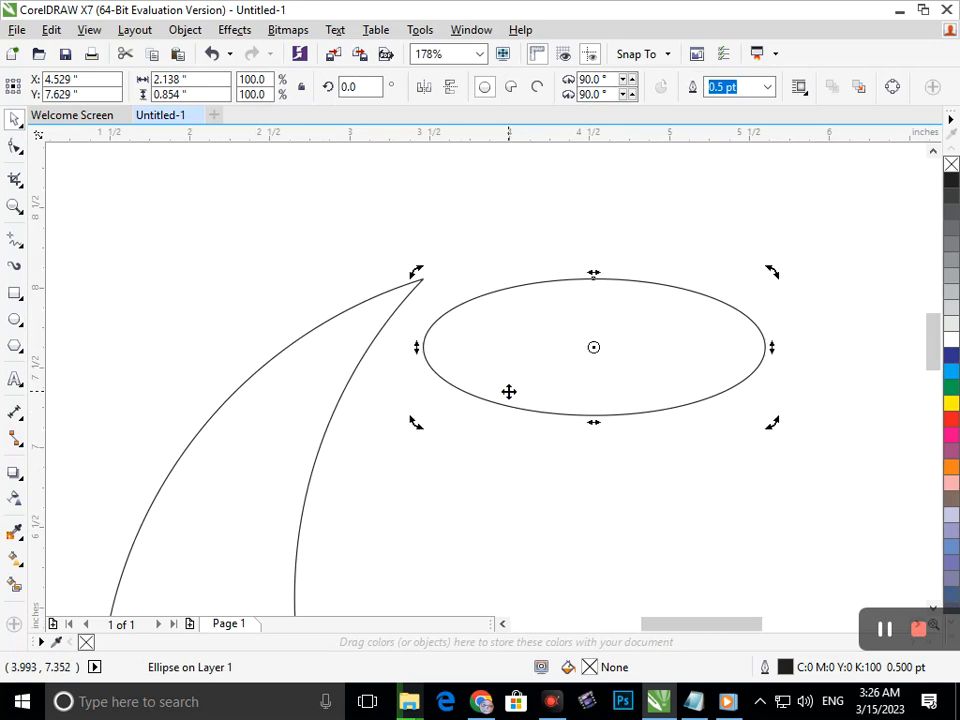
pyautogui.click(513, 357)
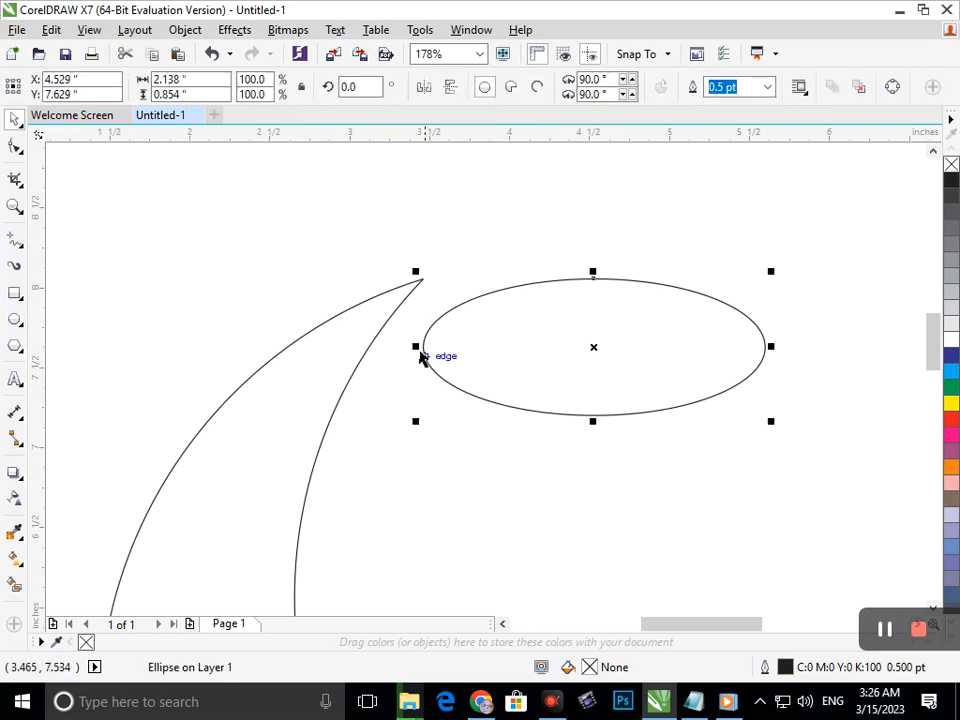
pyautogui.moveTo(425, 347); pyautogui.dragTo(350, 309)
# - Rotate the small ellipse clockwise to about 333° so it slopes down toward the crescent's lower tip
pyautogui.click(654, 328)
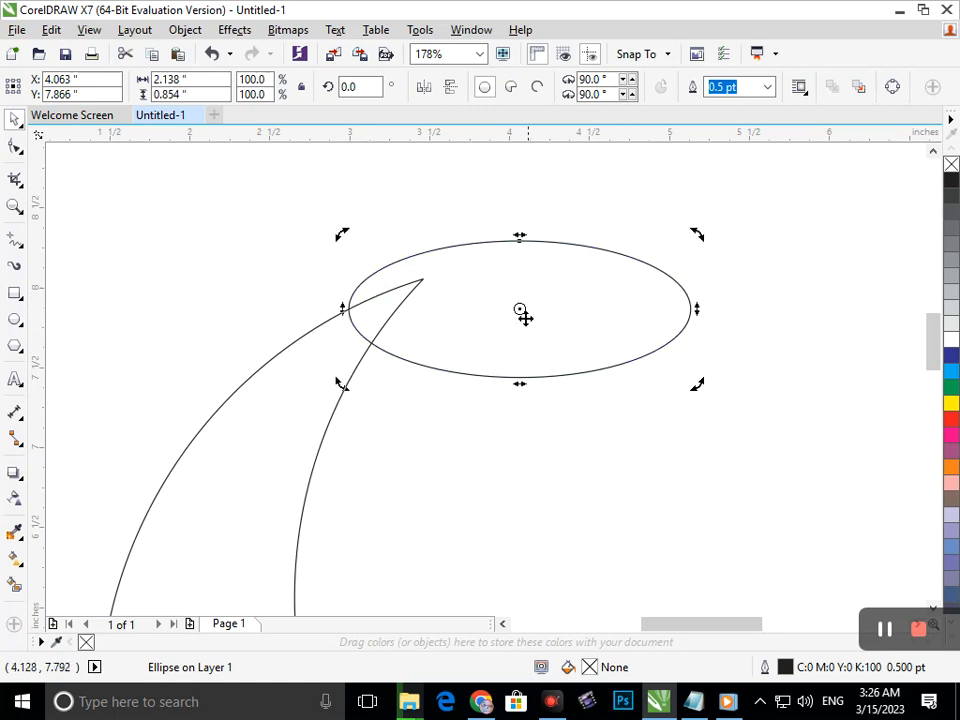
pyautogui.moveTo(697, 384); pyautogui.dragTo(579, 551)
pyautogui.click(579, 551)
# - Move the tilted ellipse up and right so its edge meets the crescent's upper tip
pyautogui.scroll(3, 407, 290)
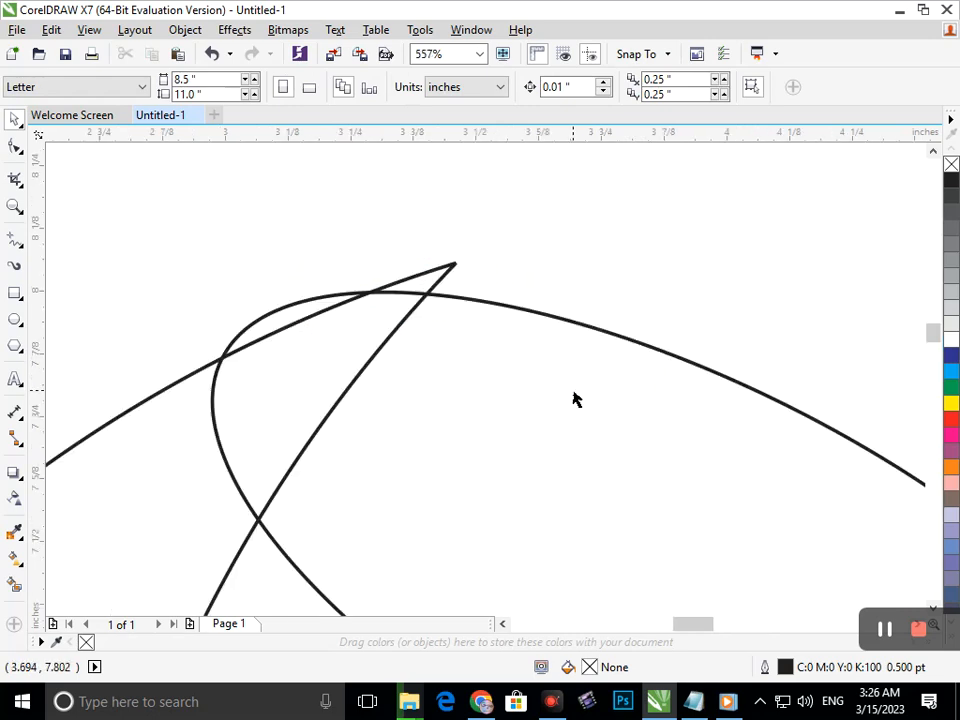
pyautogui.scroll(2, 385, 396)
pyautogui.moveTo(204, 257); pyautogui.dragTo(398, 212)
pyautogui.scroll(-2, 598, 493)
pyautogui.scroll(-2, 435, 418)
pyautogui.scroll(-2, 514, 456)
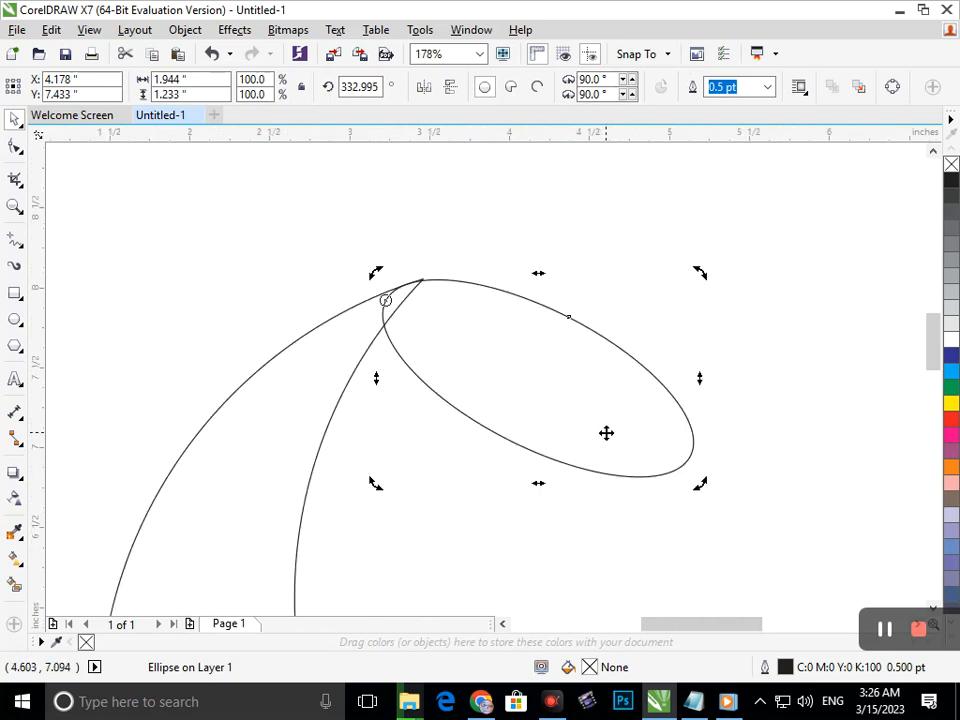
# - Rotate the ellipse further clockwise around its upper end to about 314°
pyautogui.moveTo(709, 490); pyautogui.dragTo(671, 516)
pyautogui.scroll(-4, 525, 521)
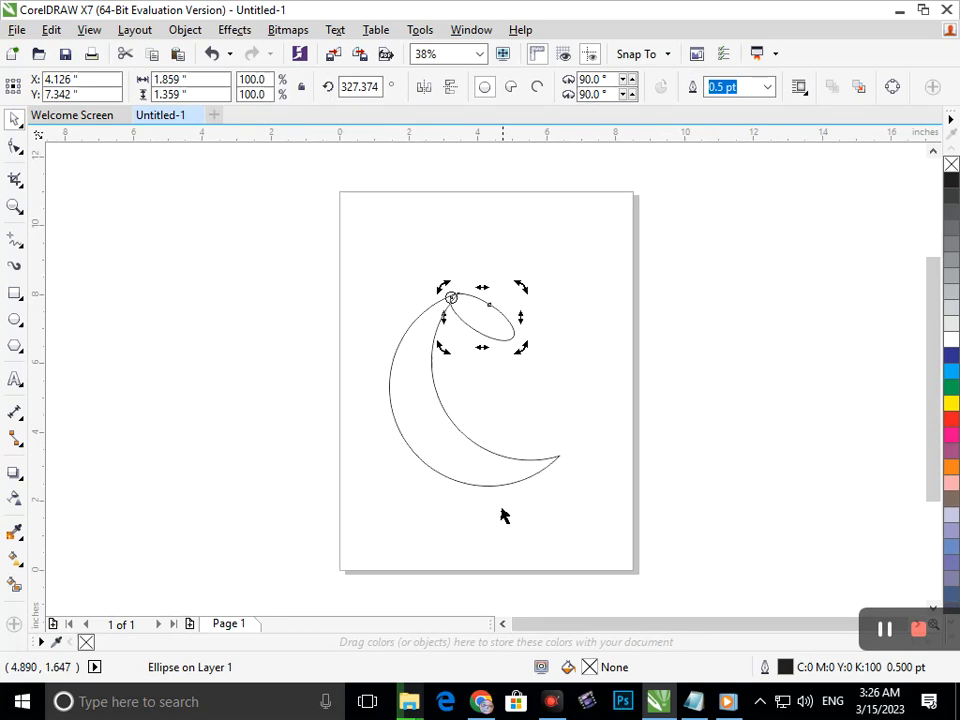
pyautogui.scroll(4, 514, 348)
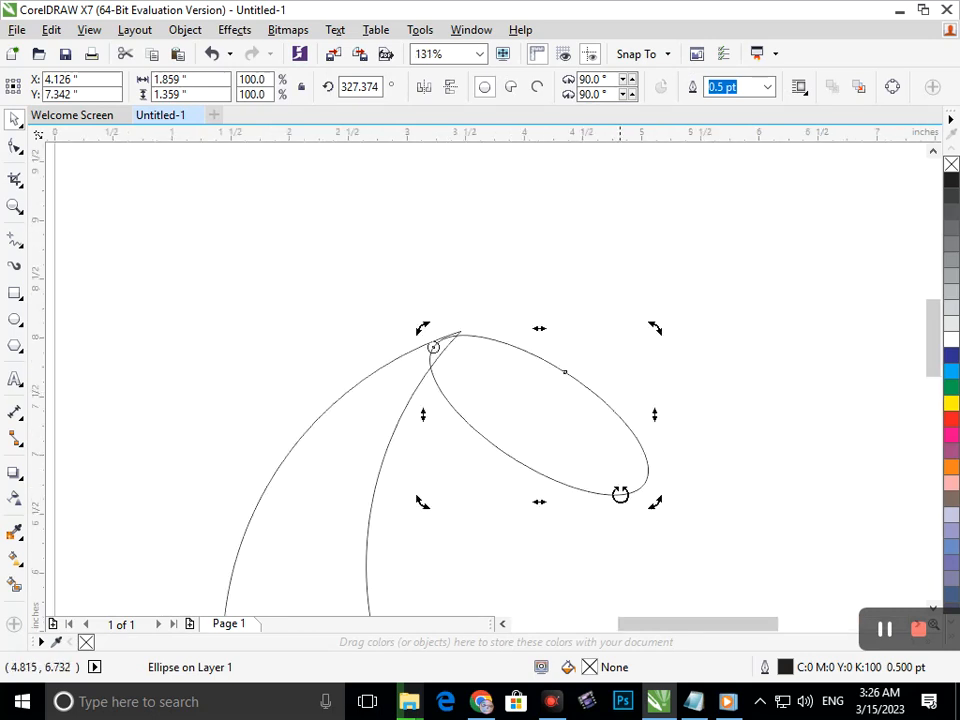
pyautogui.moveTo(654, 501); pyautogui.dragTo(616, 554)
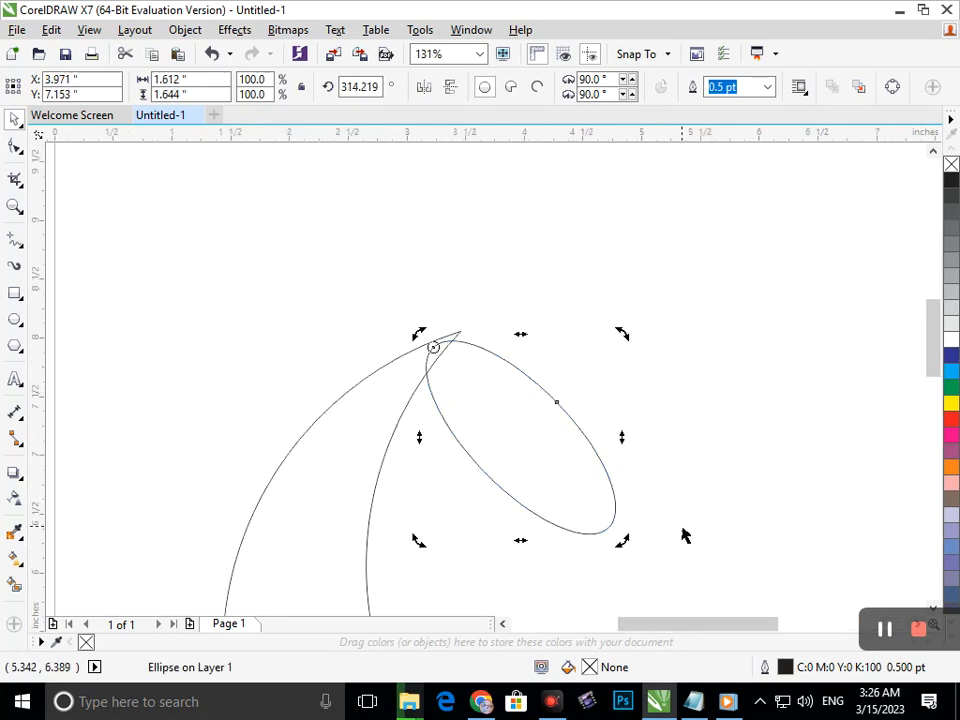
# - Nudge the ellipse about 0.07 inch up and 0.05 inch right to align its edge with the crescent's upper tip
pyautogui.press('Up')
pyautogui.press('Up')
pyautogui.press('Up')
pyautogui.press('Up')
pyautogui.press('Up')
pyautogui.press('Up')
pyautogui.press('Right')
pyautogui.press('Right')
pyautogui.press('Right')
pyautogui.press('Right')
pyautogui.press('Up')
pyautogui.press('Up')
pyautogui.press('Right')
pyautogui.press('F2')
pyautogui.moveTo(378, 455)
pyautogui.mouseDown()
pyautogui.moveTo(563, 571)
pyautogui.moveTo(573, 588)
pyautogui.mouseUp()
pyautogui.hotkey('shift', 'F4')
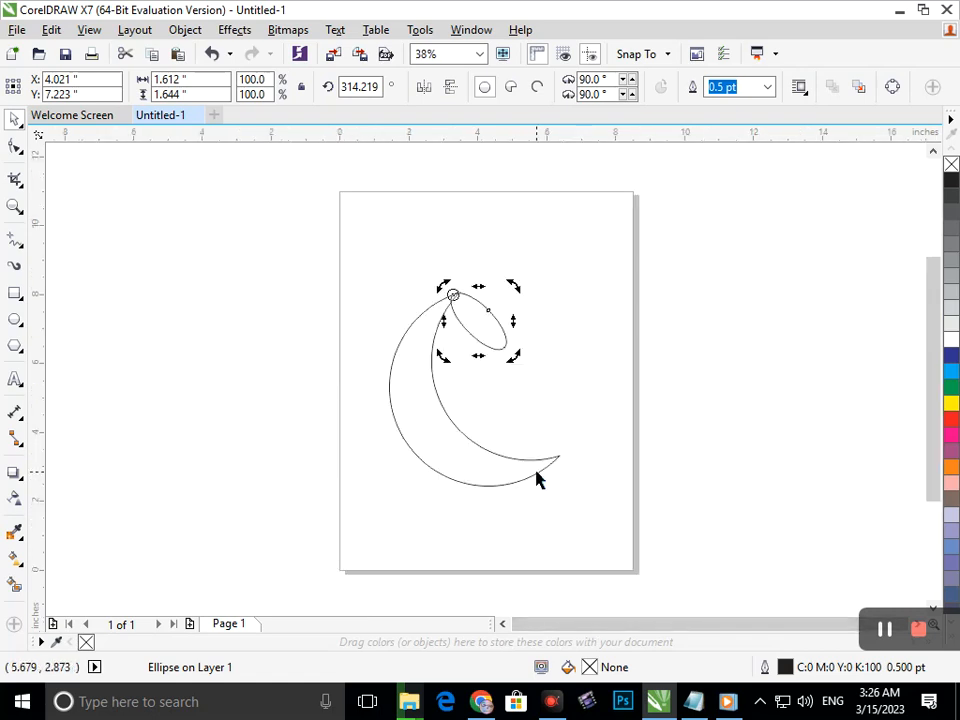
# - Draw a straight Pen tool line from the ellipse's lower end to the crescent's lower tip
pyautogui.click(23, 246)
pyautogui.doubleClick(24, 252)
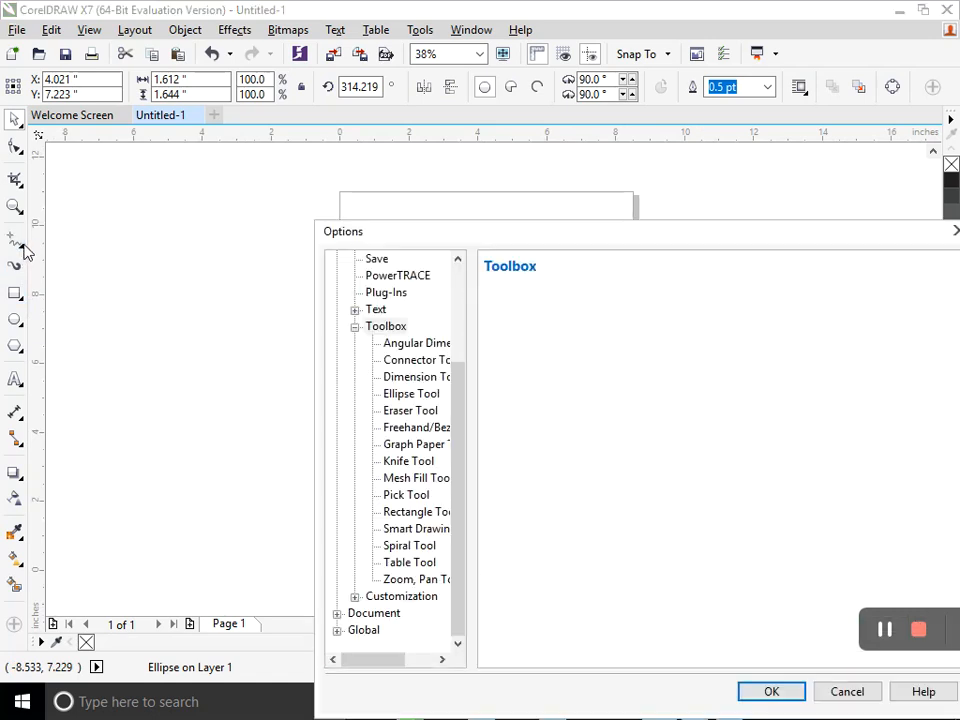
pyautogui.click(809, 240)
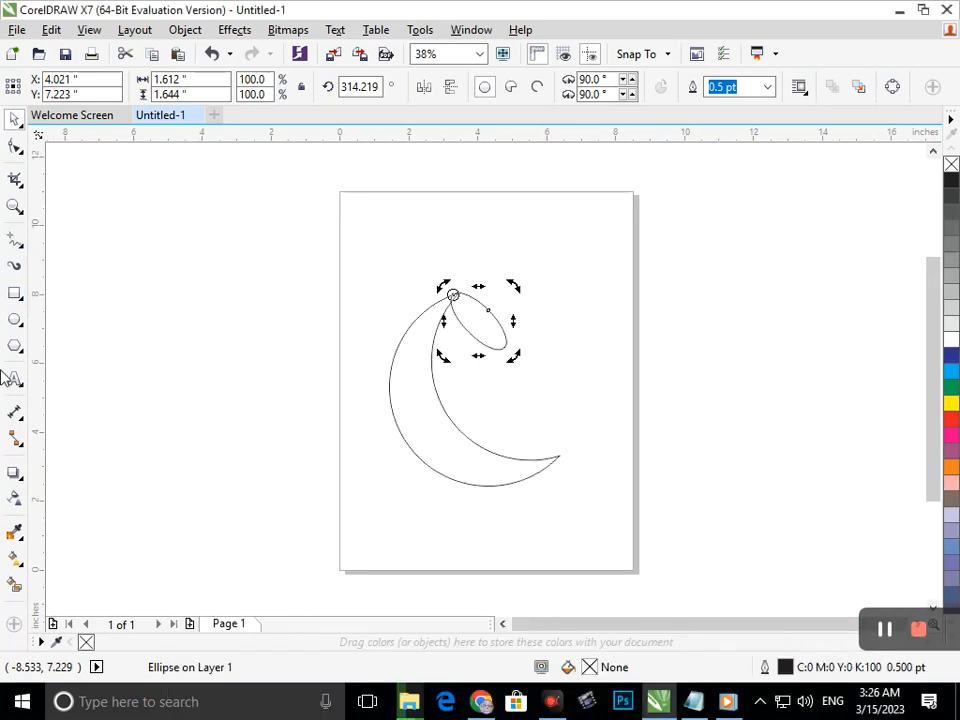
pyautogui.click(28, 262)
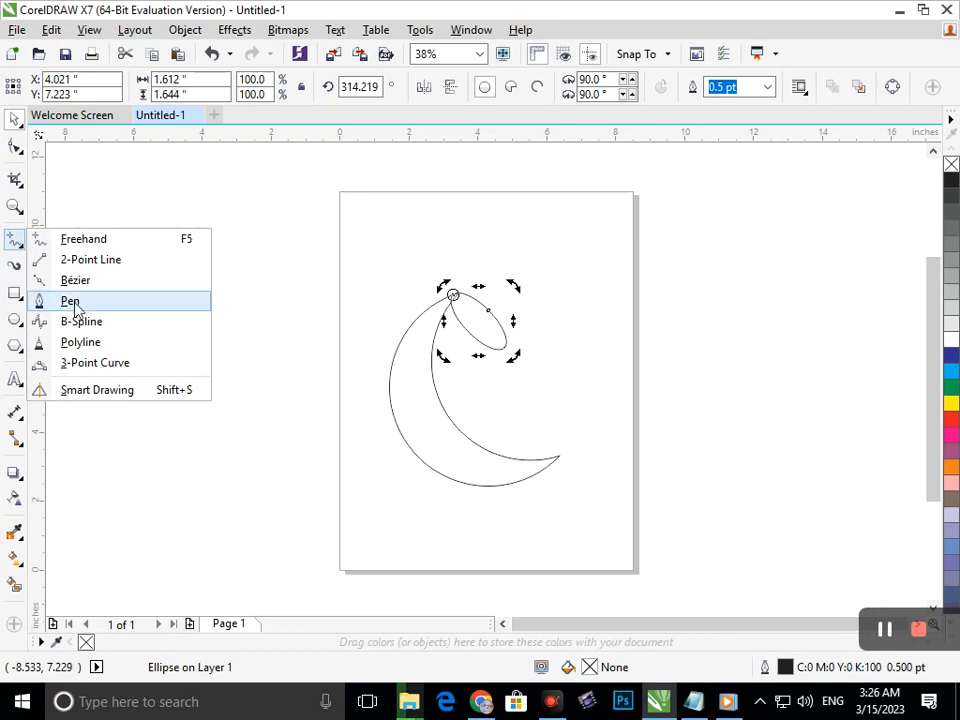
pyautogui.click(62, 302)
pyautogui.scroll(2, 378, 323)
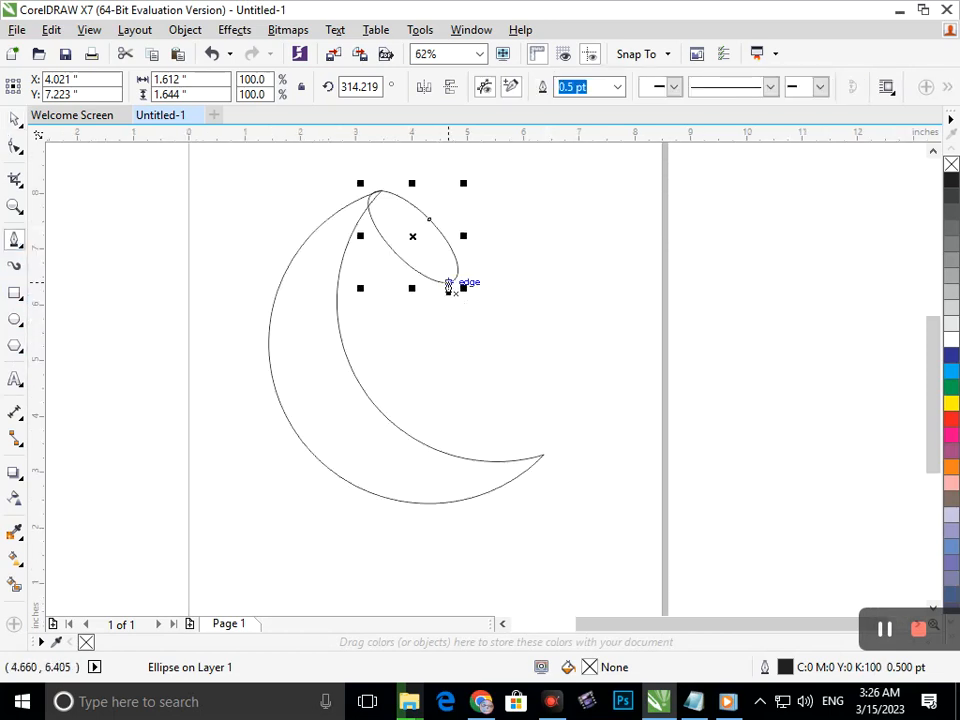
pyautogui.click(454, 279)
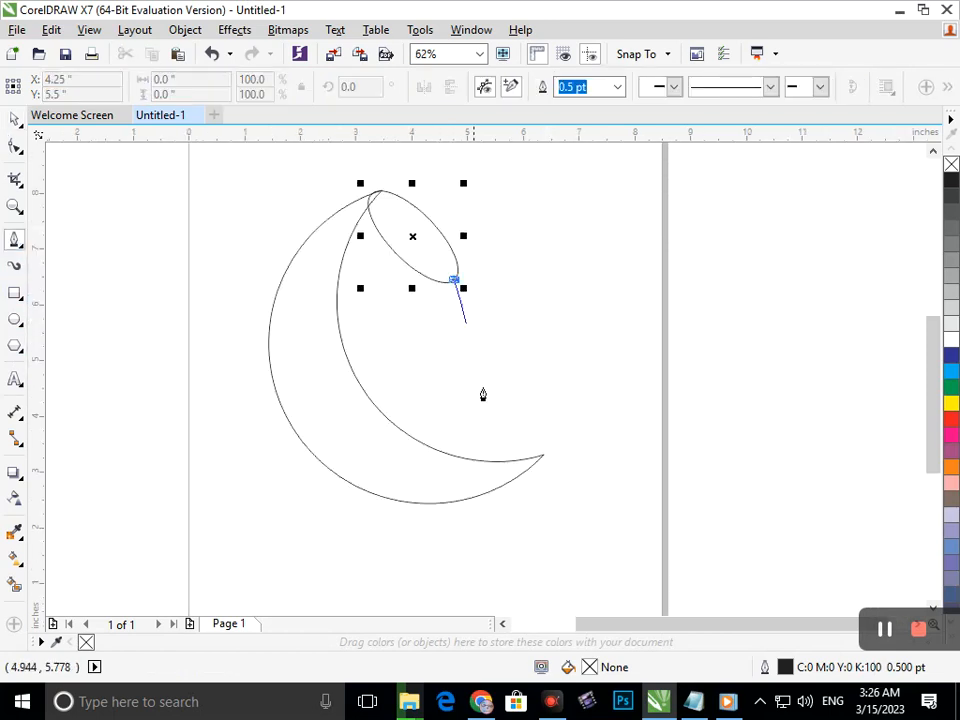
pyautogui.click(541, 456)
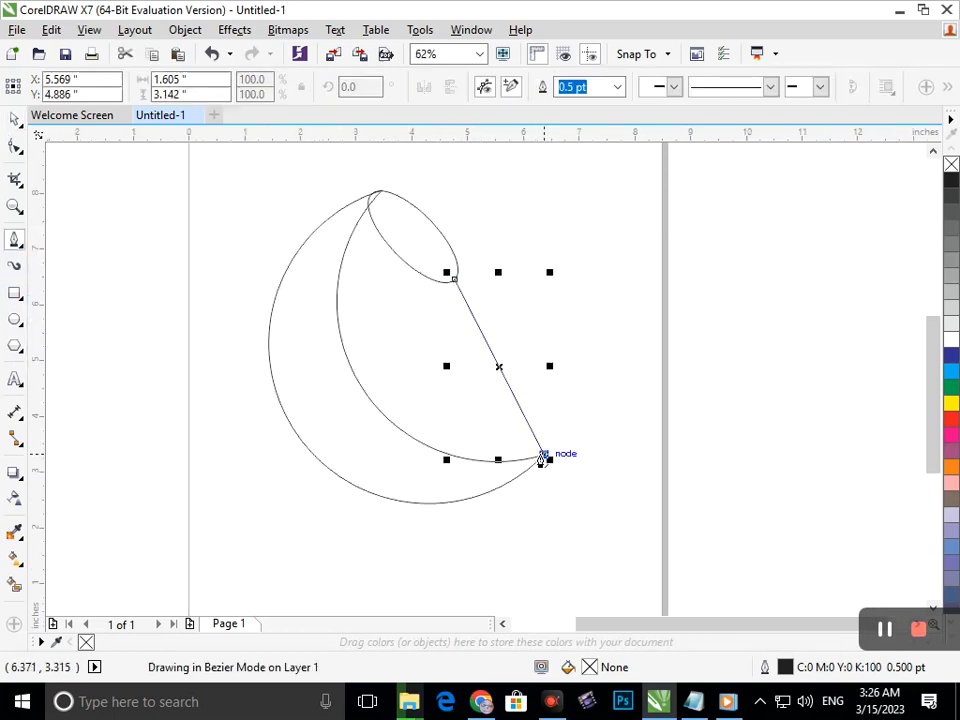
# - Convert the connecting line to a curve and shape its handles into a smooth inward bow toward the crescent
pyautogui.click(14, 147)
pyautogui.click(542, 457)
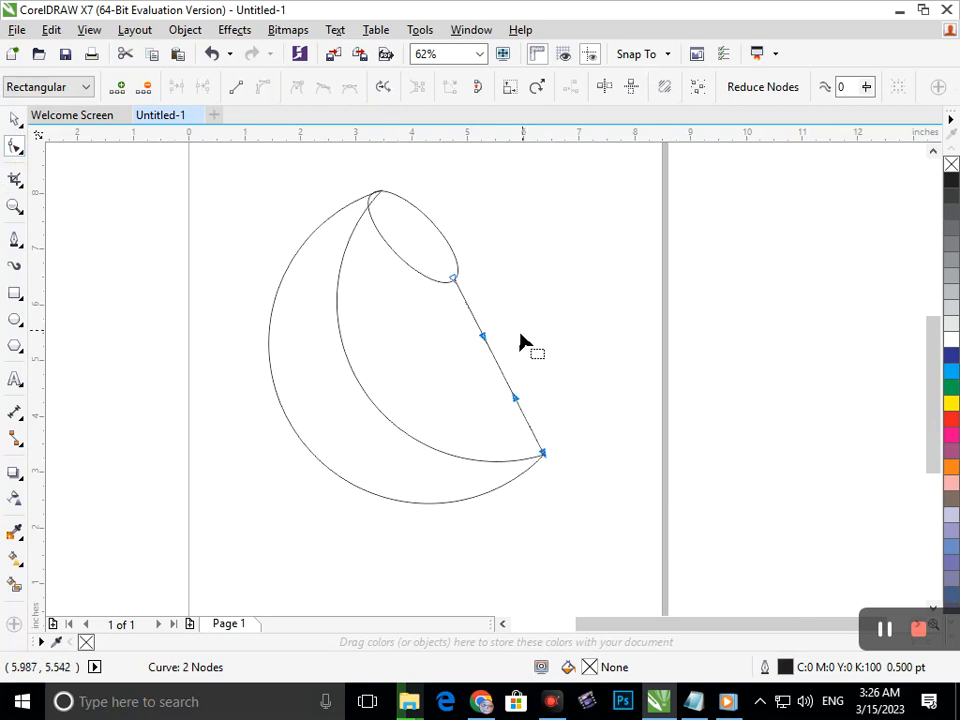
pyautogui.moveTo(486, 343); pyautogui.dragTo(410, 385)
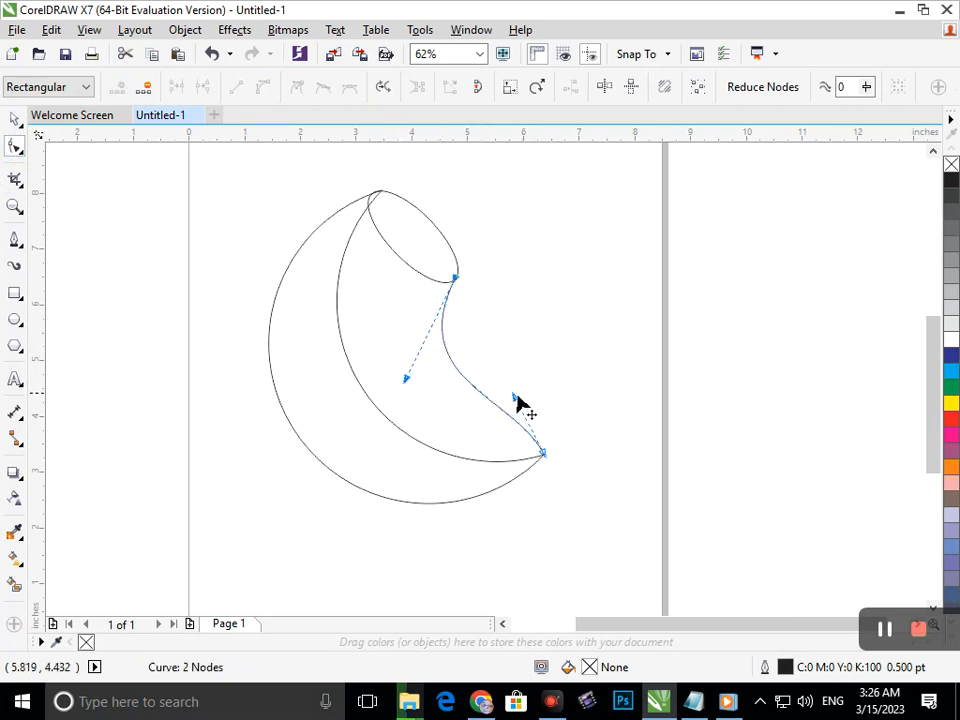
pyautogui.moveTo(516, 398); pyautogui.dragTo(485, 416)
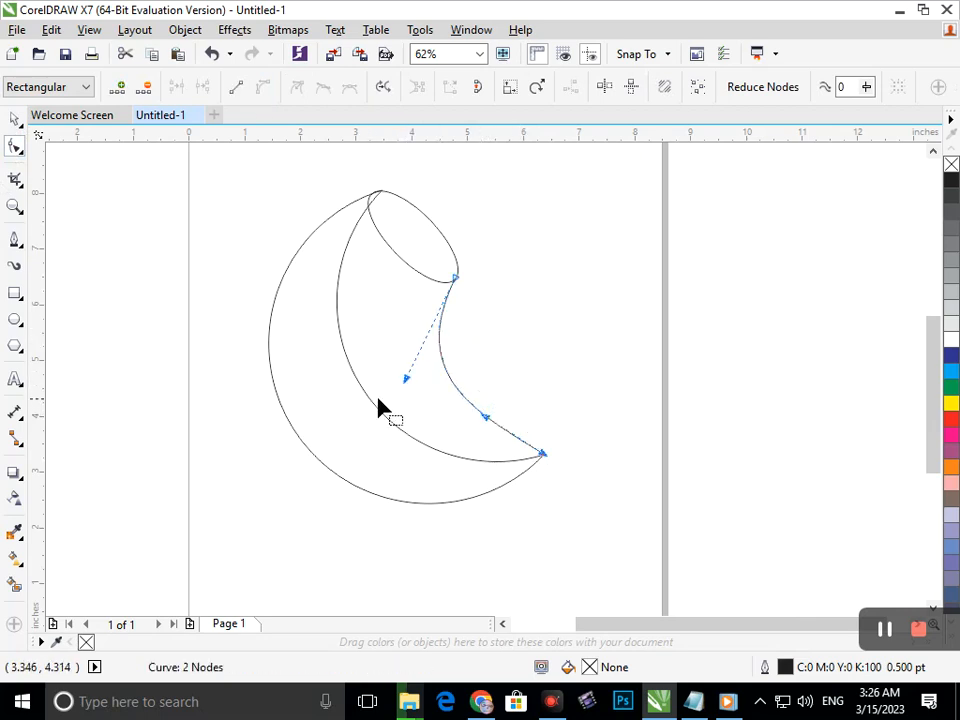
pyautogui.moveTo(407, 384); pyautogui.dragTo(420, 368)
pyautogui.moveTo(484, 417); pyautogui.dragTo(476, 418)
pyautogui.moveTo(422, 370); pyautogui.dragTo(415, 370)
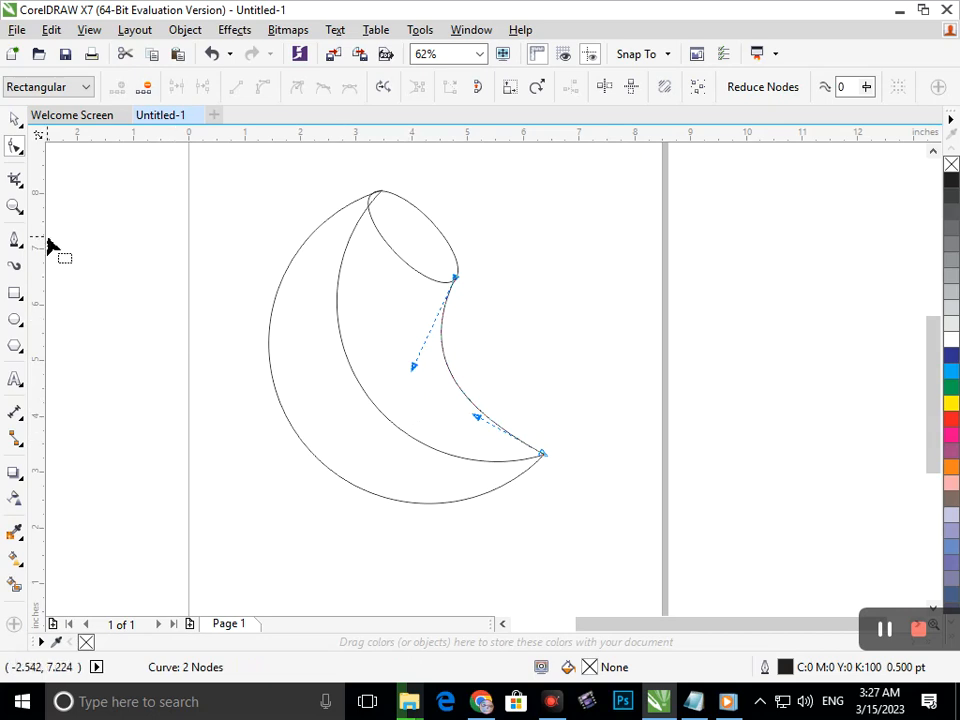
pyautogui.click(15, 116)
pyautogui.click(124, 381)
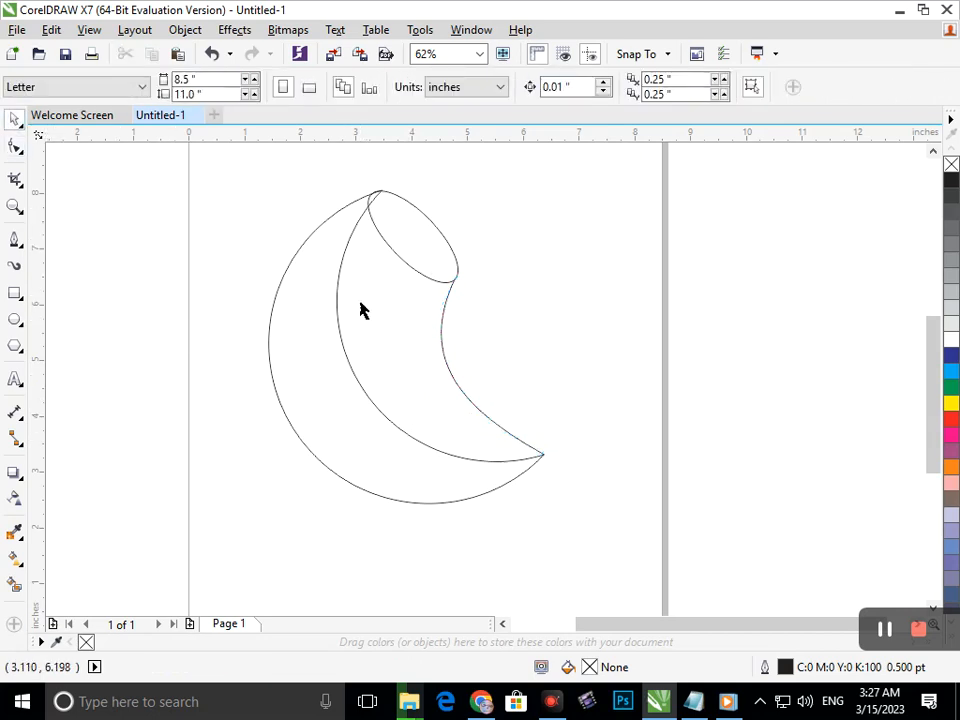
pyautogui.scroll(3, 320, 220)
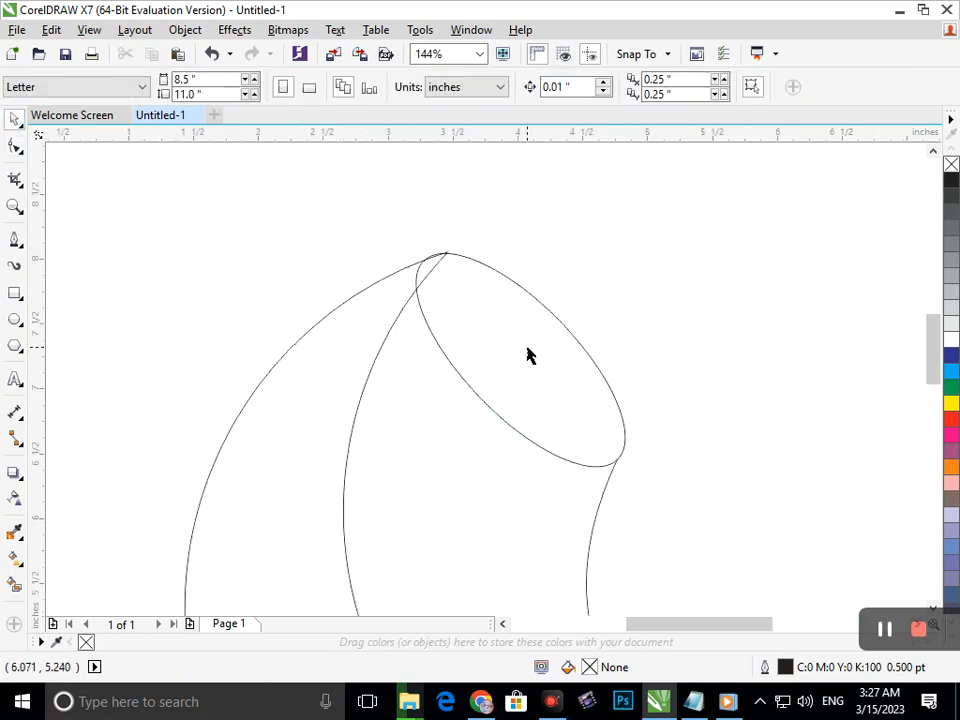
pyautogui.moveTo(545, 404)
pyautogui.mouseDown()
pyautogui.moveTo(590, 378)
pyautogui.moveTo(532, 404)
pyautogui.mouseUp()
pyautogui.moveTo(474, 443); pyautogui.dragTo(476, 445)
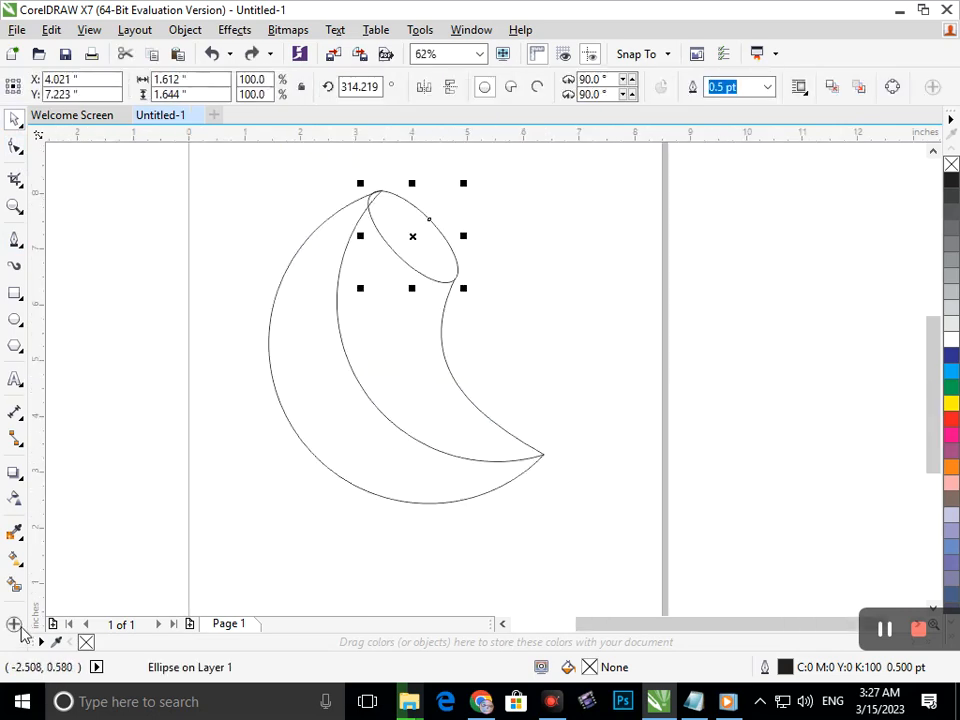
# - Smart-fill the crescent, the enclosed inner area, the ellipse and the small overlap at the upper tip with blue C:40 M:20 Y:0 K:40
pyautogui.click(343, 454)
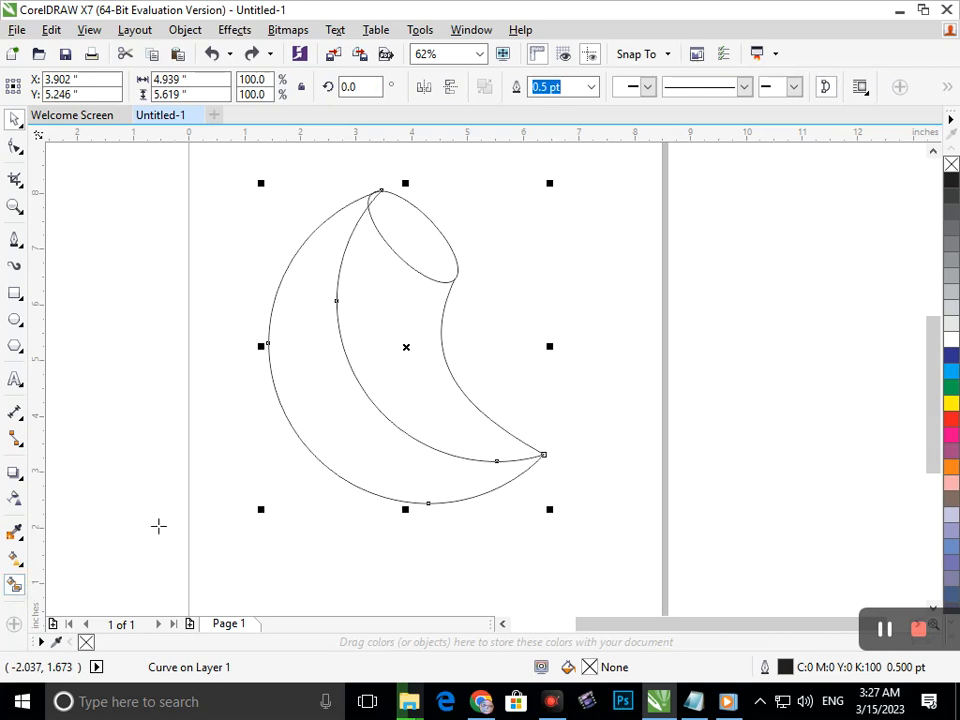
pyautogui.click(15, 584)
pyautogui.click(403, 398)
pyautogui.click(431, 263)
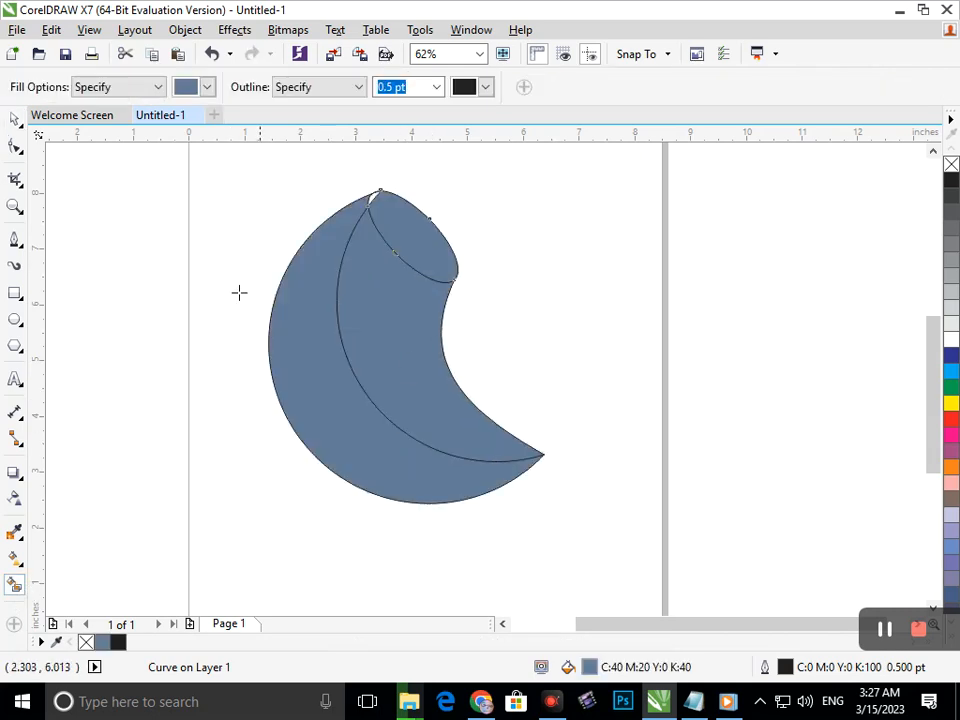
pyautogui.scroll(4, 437, 266)
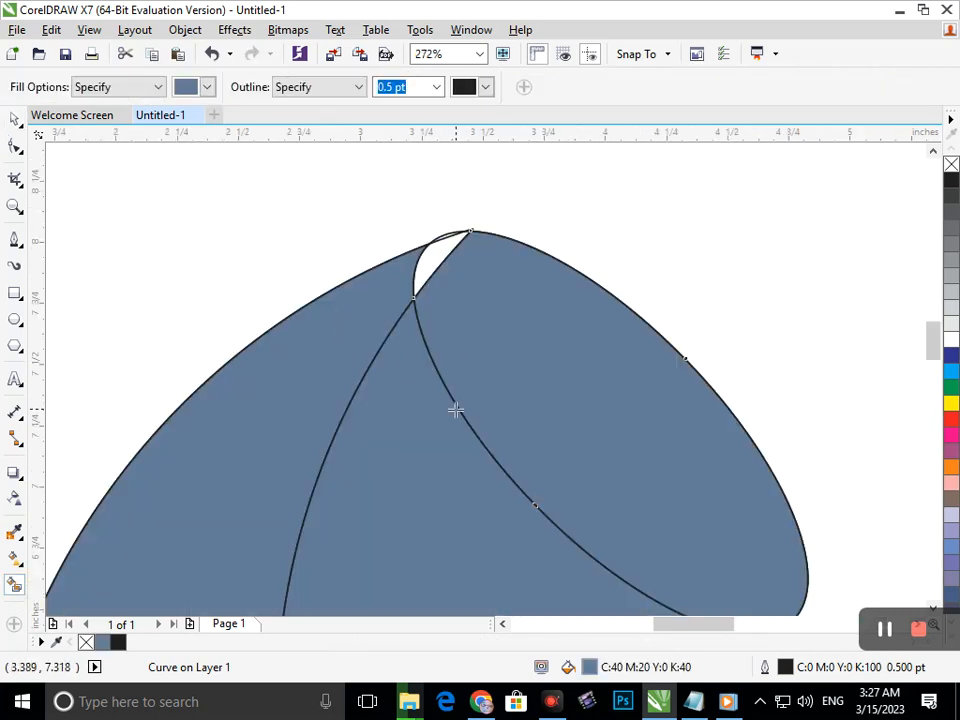
pyautogui.click(433, 262)
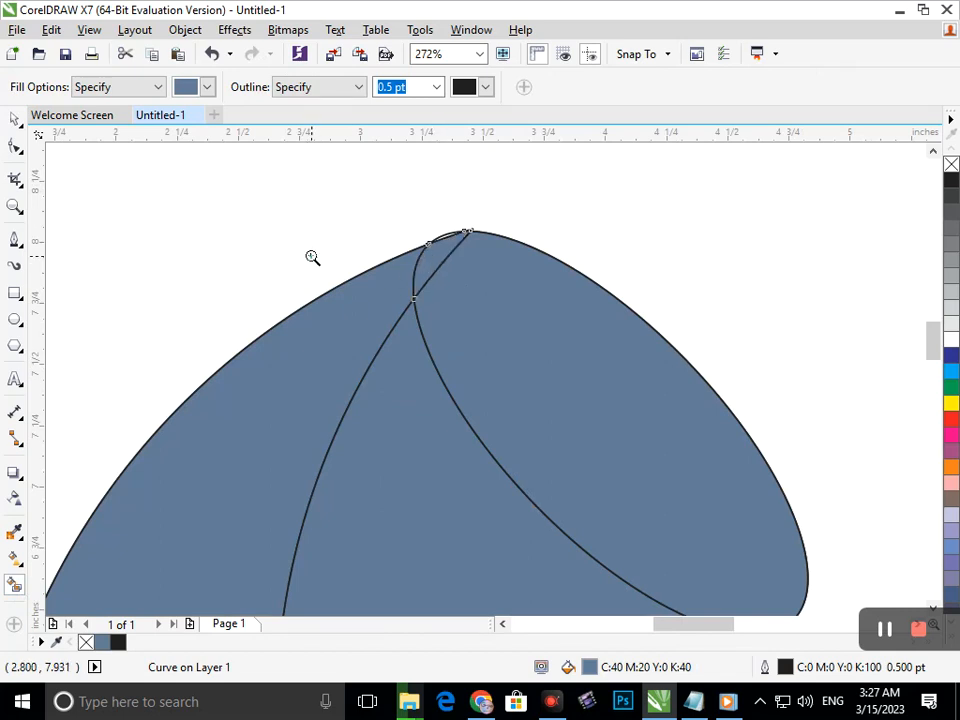
pyautogui.scroll(-4, 312, 258)
pyautogui.click(15, 122)
pyautogui.click(174, 378)
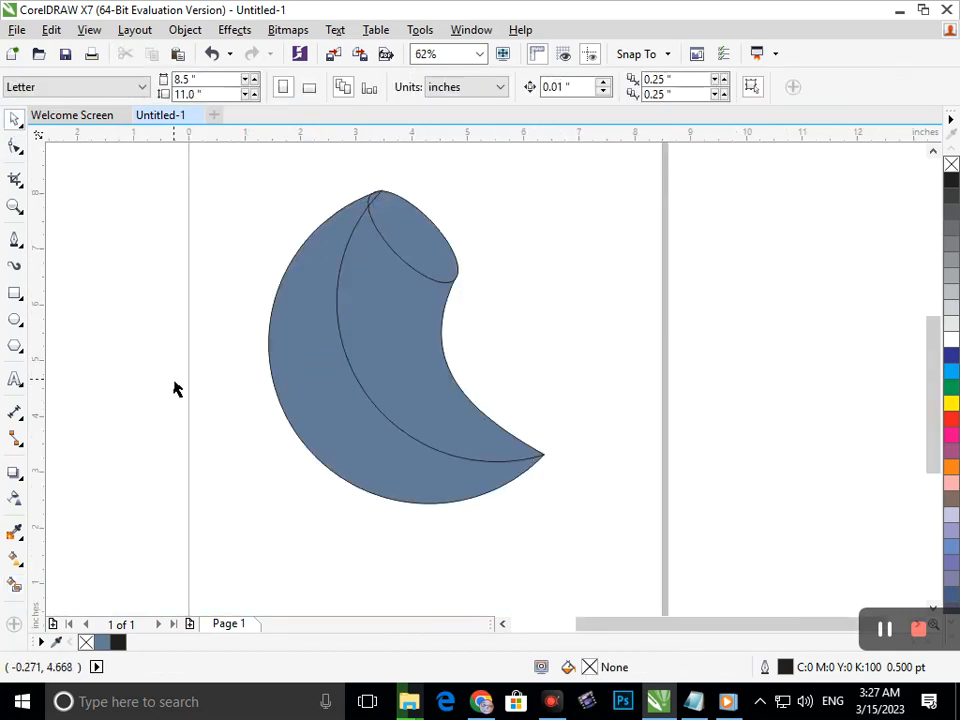
# - Remove the edge between the ellipse and the inner area with Virtual Segment Delete, and smart-fill the merged area with the same blue
pyautogui.moveTo(380, 353); pyautogui.dragTo(440, 399)
pyautogui.hotkey('ctrl', 'z')
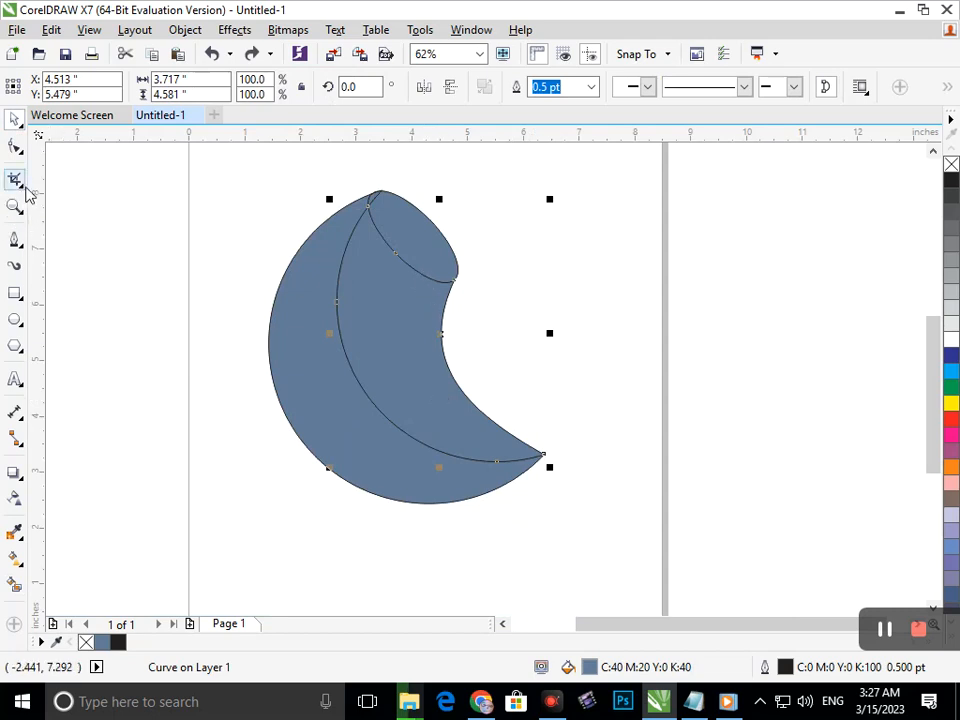
pyautogui.click(22, 184)
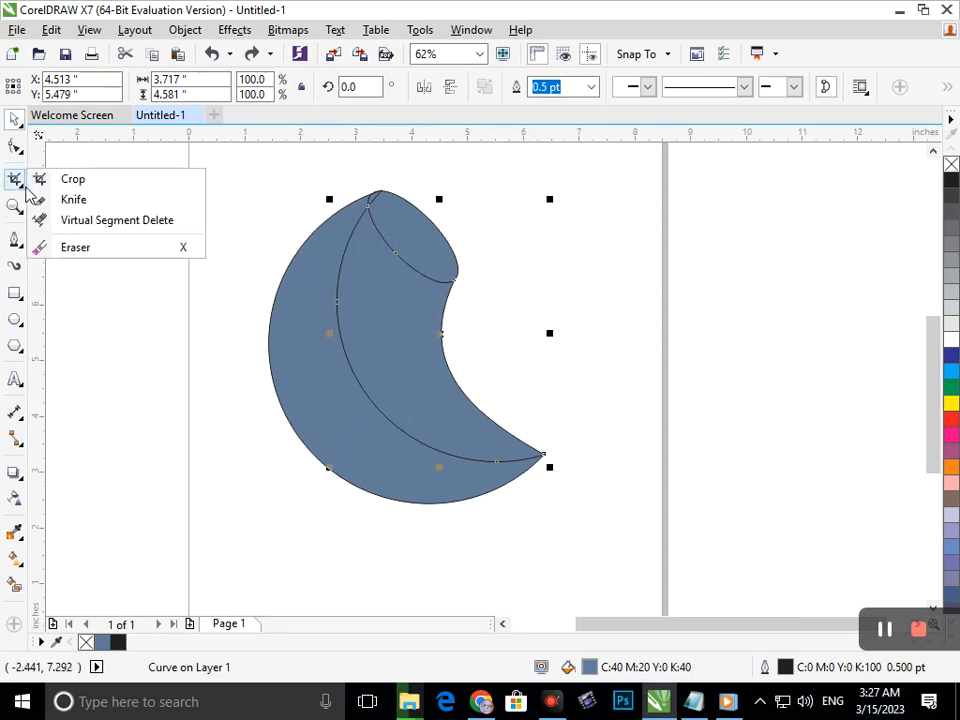
pyautogui.click(95, 220)
pyautogui.click(425, 268)
pyautogui.click(384, 230)
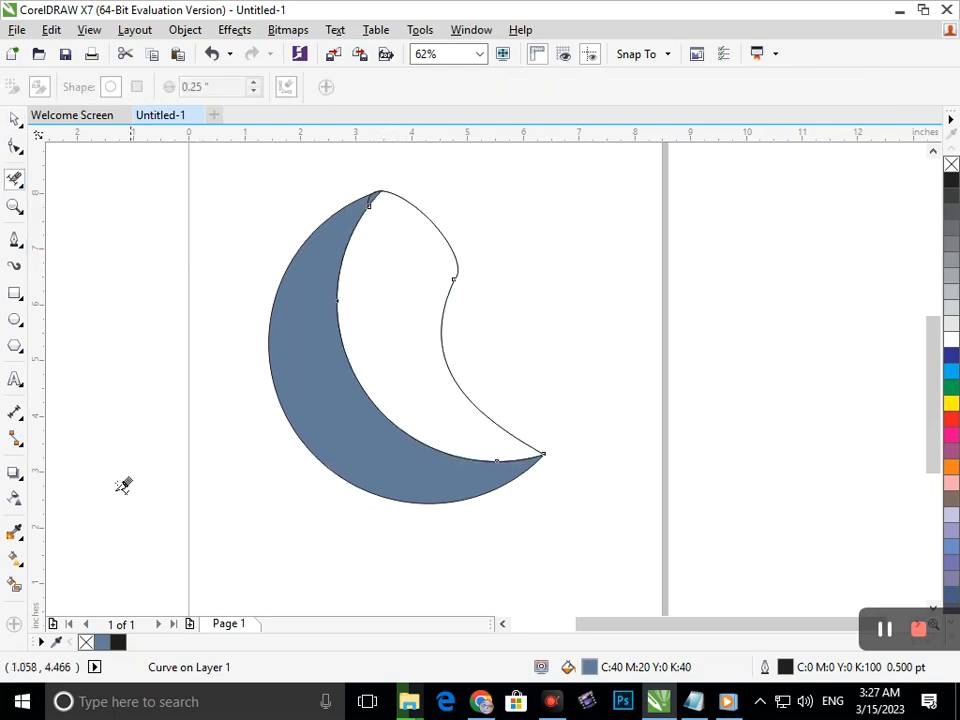
pyautogui.click(15, 585)
pyautogui.click(418, 398)
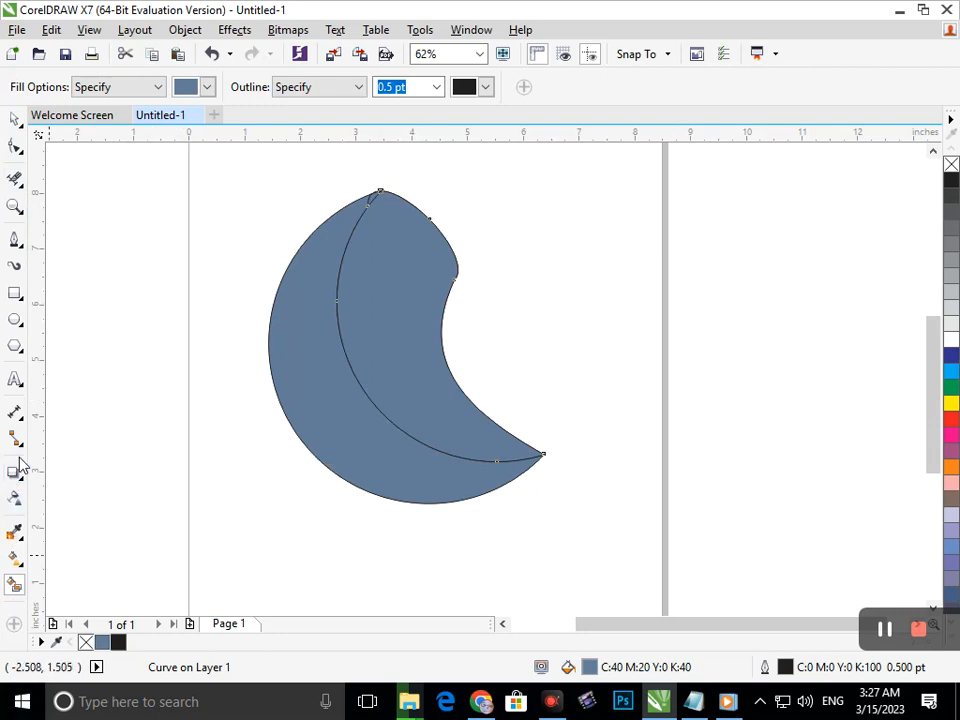
# - Apply an interactive linear fountain fill to the crescent, running from blue near its upper end to white near its lower end
pyautogui.click(27, 569)
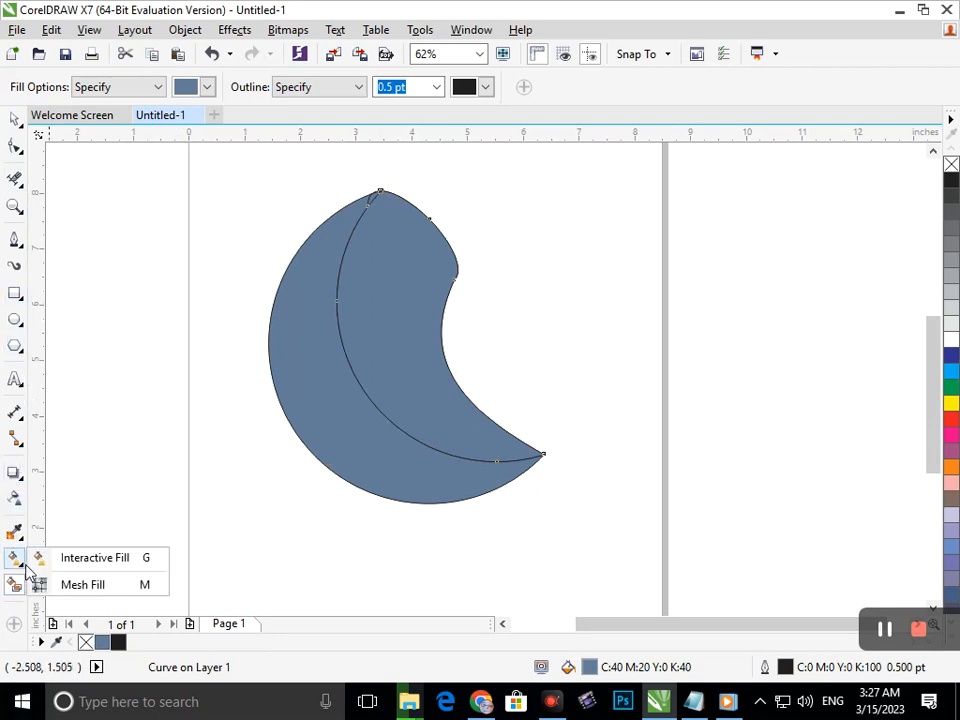
pyautogui.click(101, 558)
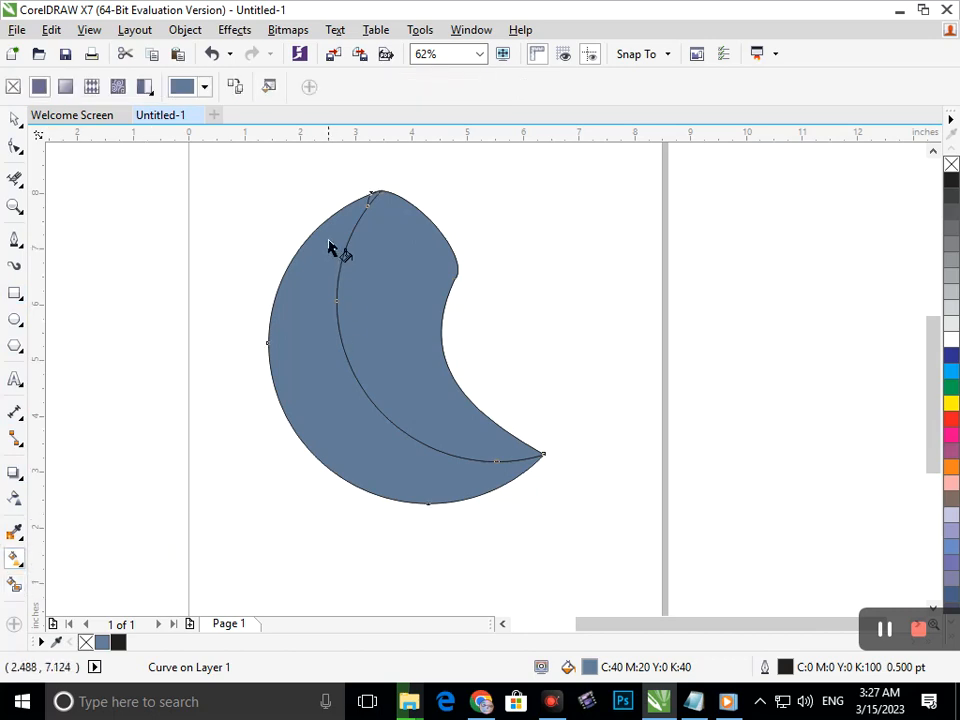
pyautogui.moveTo(345, 338); pyautogui.dragTo(463, 516)
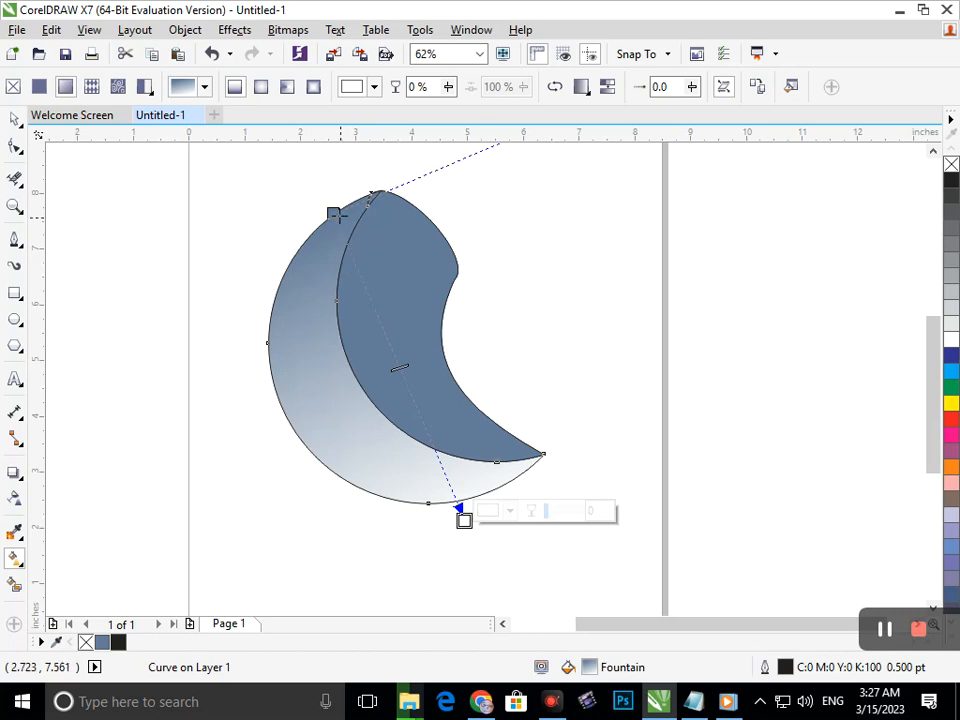
# - Recolor the crescent's gradient ends, making the upper end light blue and the lower end pale pinkish grey
pyautogui.click(333, 212)
pyautogui.click(356, 207)
pyautogui.moveTo(379, 324)
pyautogui.mouseDown()
pyautogui.moveTo(375, 296)
pyautogui.moveTo(381, 322)
pyautogui.moveTo(383, 307)
pyautogui.mouseUp()
pyautogui.click(464, 521)
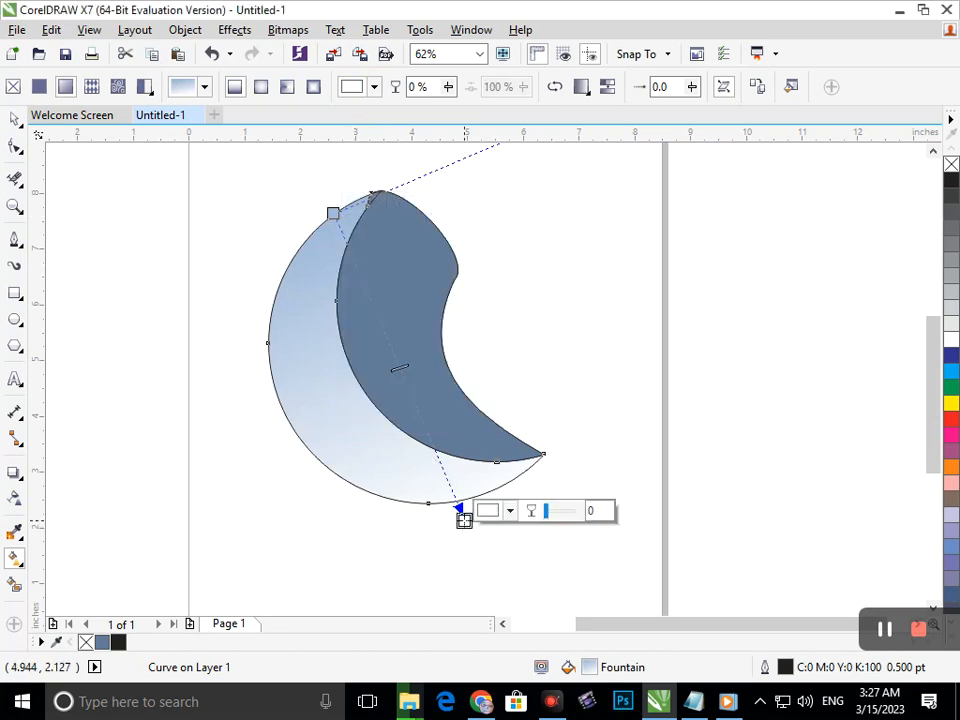
pyautogui.click(487, 512)
pyautogui.moveTo(501, 388)
pyautogui.mouseDown()
pyautogui.moveTo(514, 369)
pyautogui.moveTo(494, 380)
pyautogui.mouseUp()
# - Add a middle color node at about 48% of the crescent's gradient and set it to saturated blue R:13 G:74 B:217
pyautogui.click(397, 364)
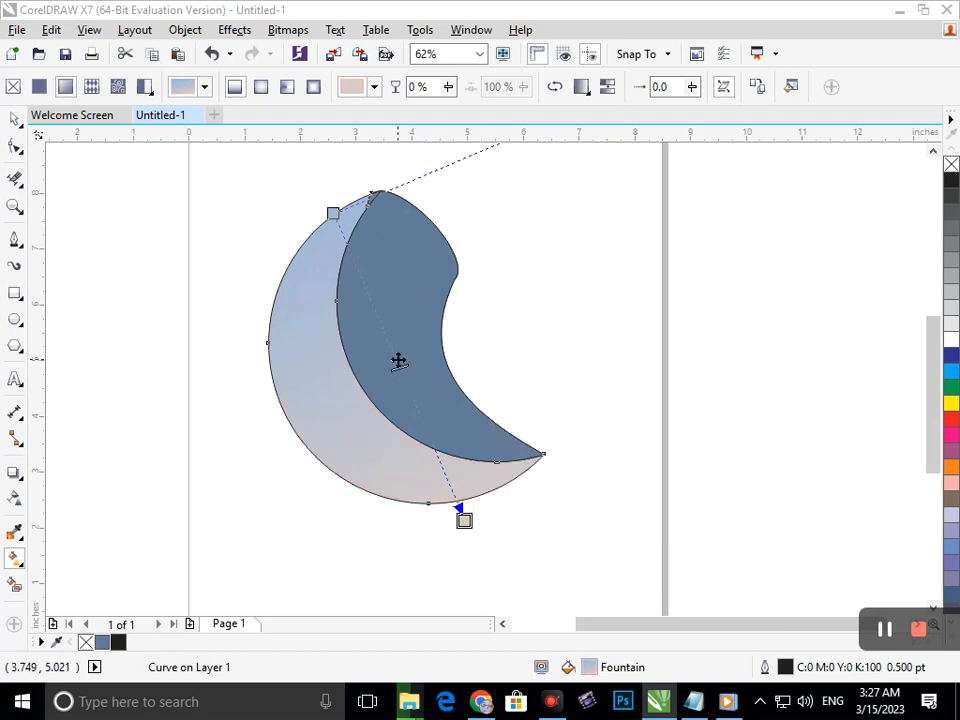
pyautogui.doubleClick(396, 361)
pyautogui.click(420, 352)
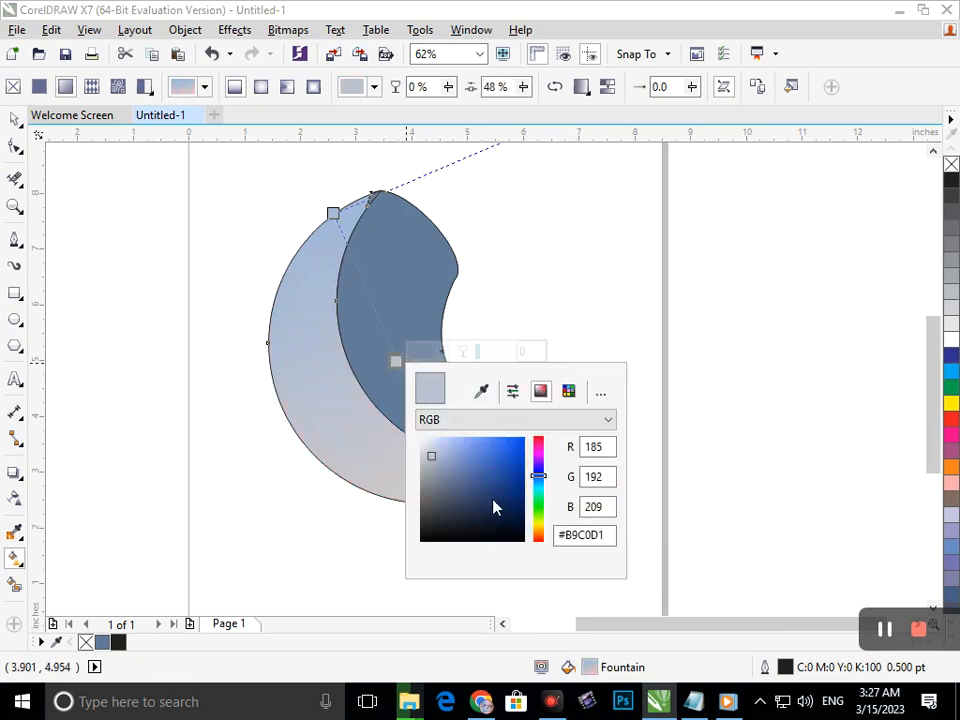
pyautogui.click(476, 450)
pyautogui.click(501, 449)
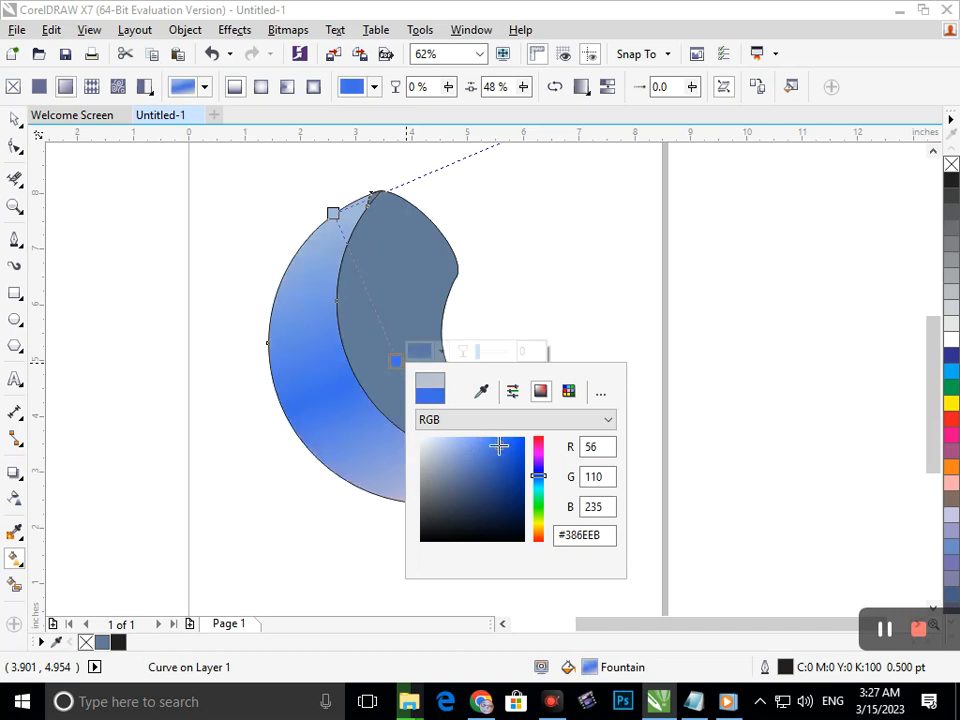
pyautogui.moveTo(499, 446)
pyautogui.mouseDown()
pyautogui.moveTo(514, 443)
pyautogui.moveTo(518, 453)
pyautogui.mouseUp()
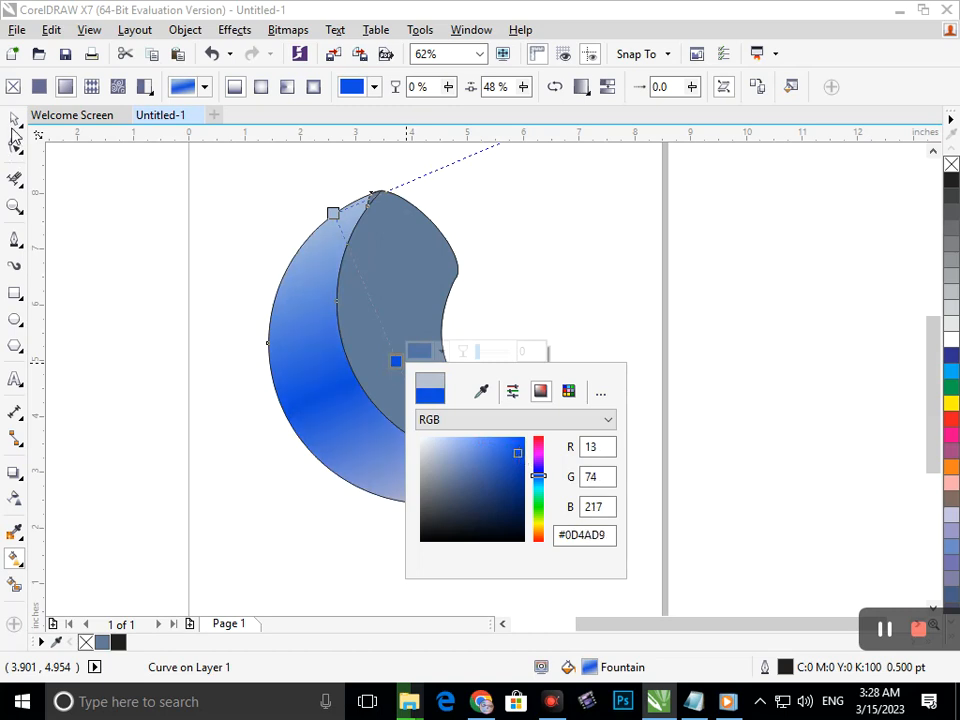
# - Copy only the fill property from the crescent to the inner curved shape
pyautogui.click(12, 128)
pyautogui.click(14, 122)
pyautogui.moveTo(402, 317); pyautogui.dragTo(493, 317)
pyautogui.hotkey('ctrl', 'z')
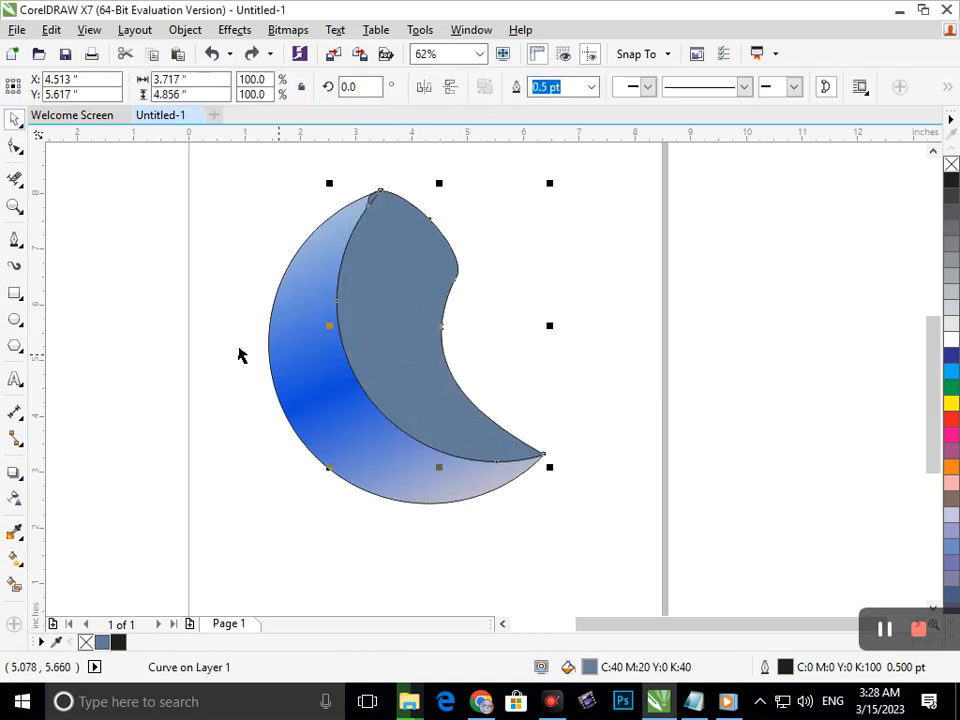
pyautogui.click(51, 31)
pyautogui.click(143, 291)
pyautogui.click(330, 332)
pyautogui.click(500, 386)
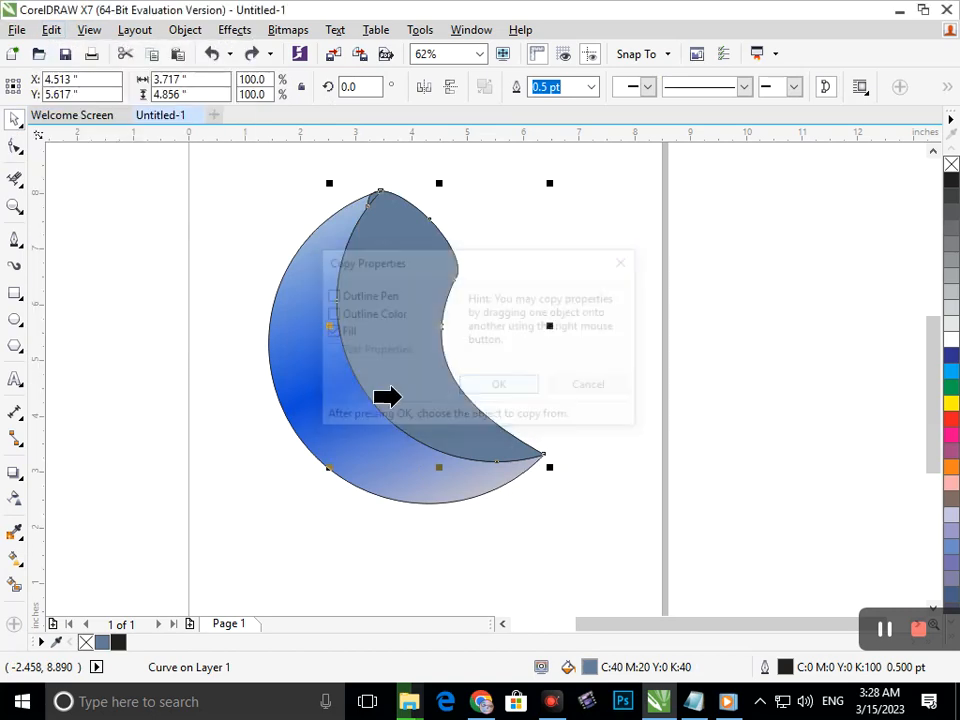
pyautogui.click(343, 420)
# - Change the lower end color of the inner shape's gradient to a medium blue
pyautogui.moveTo(399, 406); pyautogui.dragTo(505, 408)
pyautogui.hotkey('ctrl', 'z')
pyautogui.click(473, 585)
pyautogui.click(443, 424)
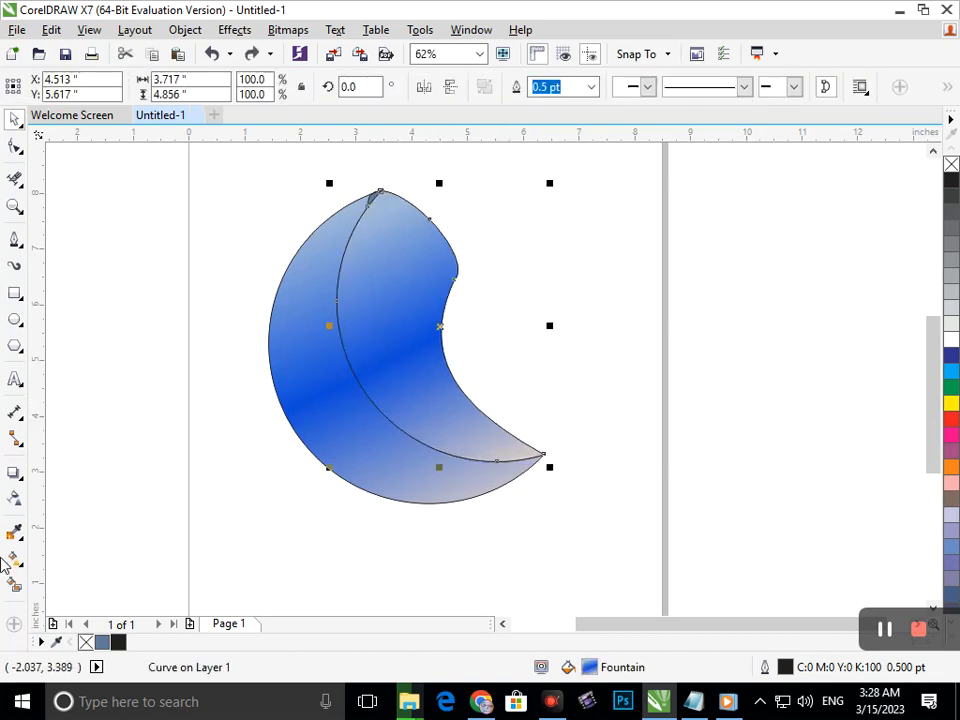
pyautogui.click(20, 562)
pyautogui.click(88, 557)
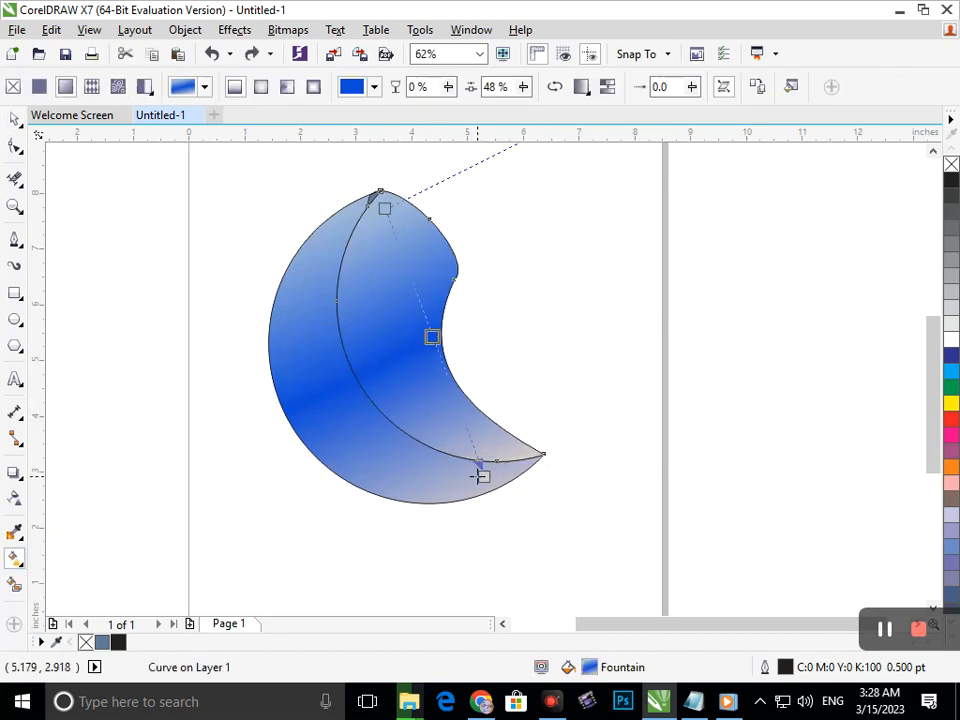
pyautogui.click(483, 476)
pyautogui.click(520, 467)
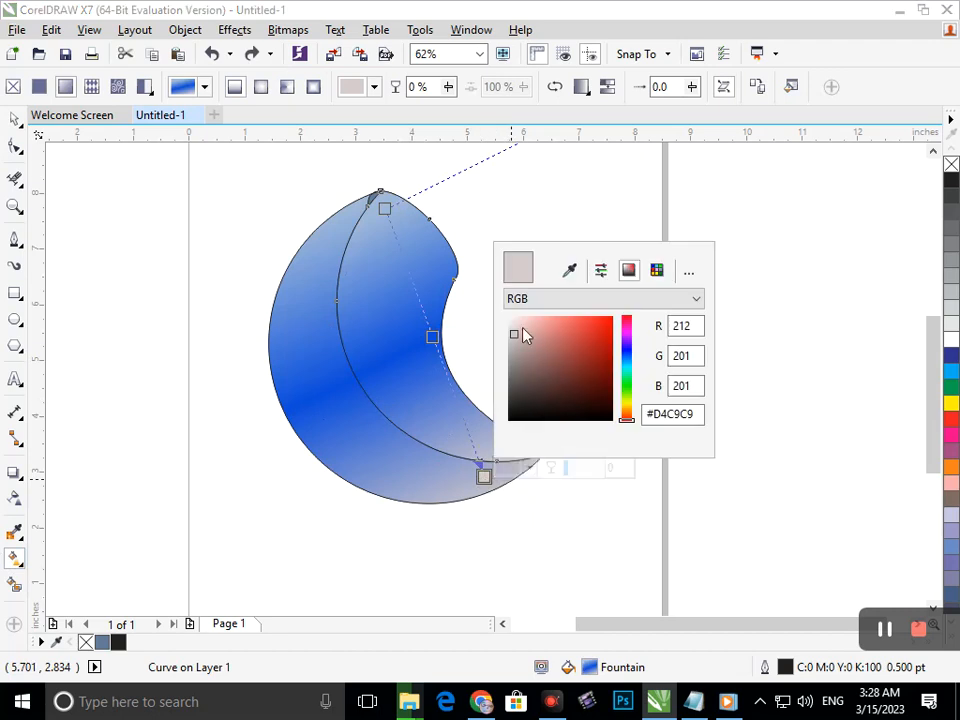
pyautogui.click(397, 330)
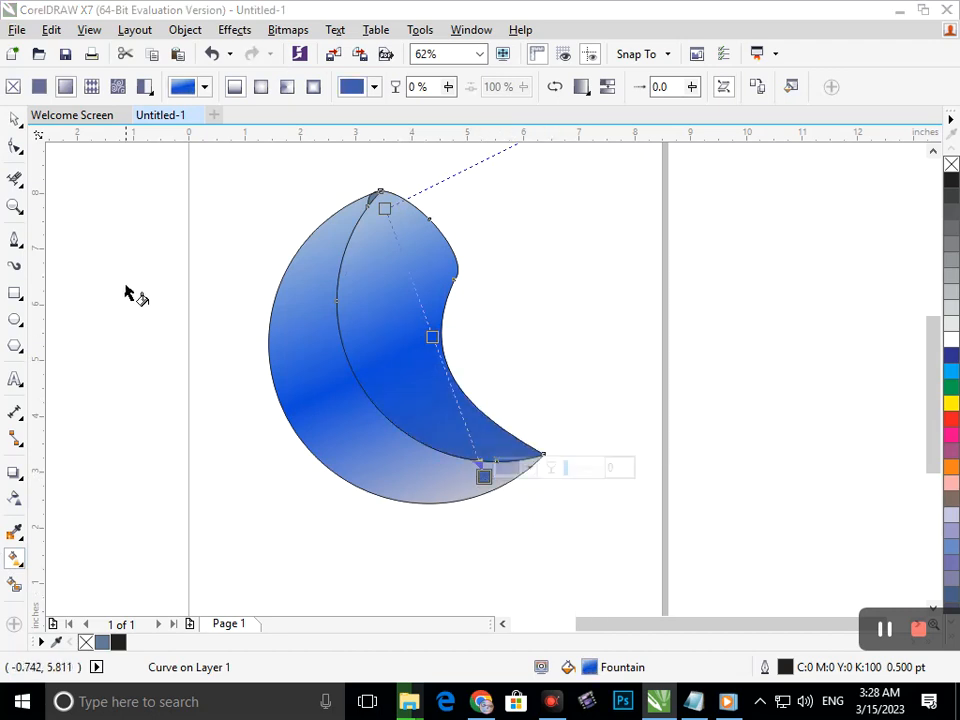
# - Change the upper end color of the inner shape's gradient to a muted grey-blue and deselect the shape
pyautogui.click(384, 208)
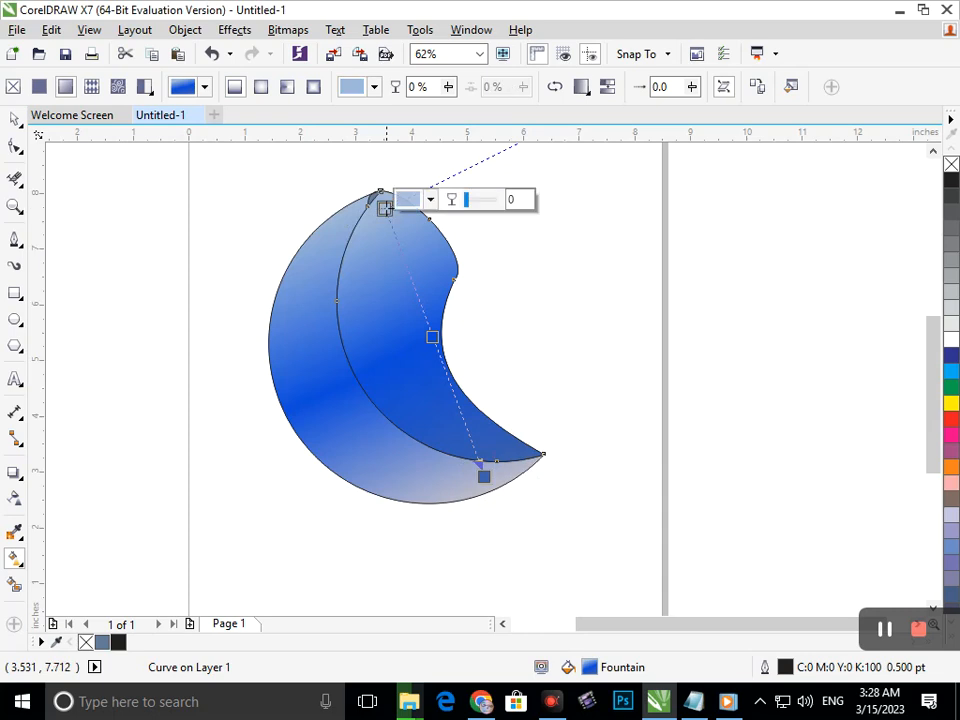
pyautogui.click(404, 199)
pyautogui.click(446, 336)
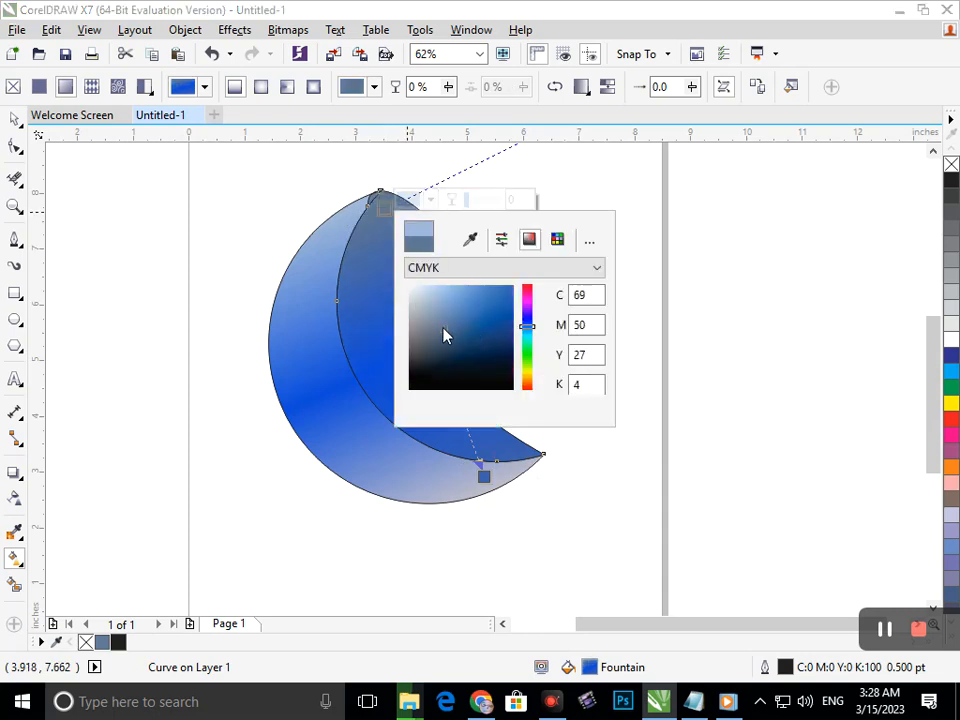
pyautogui.click(437, 309)
pyautogui.click(441, 331)
pyautogui.click(15, 122)
pyautogui.click(115, 370)
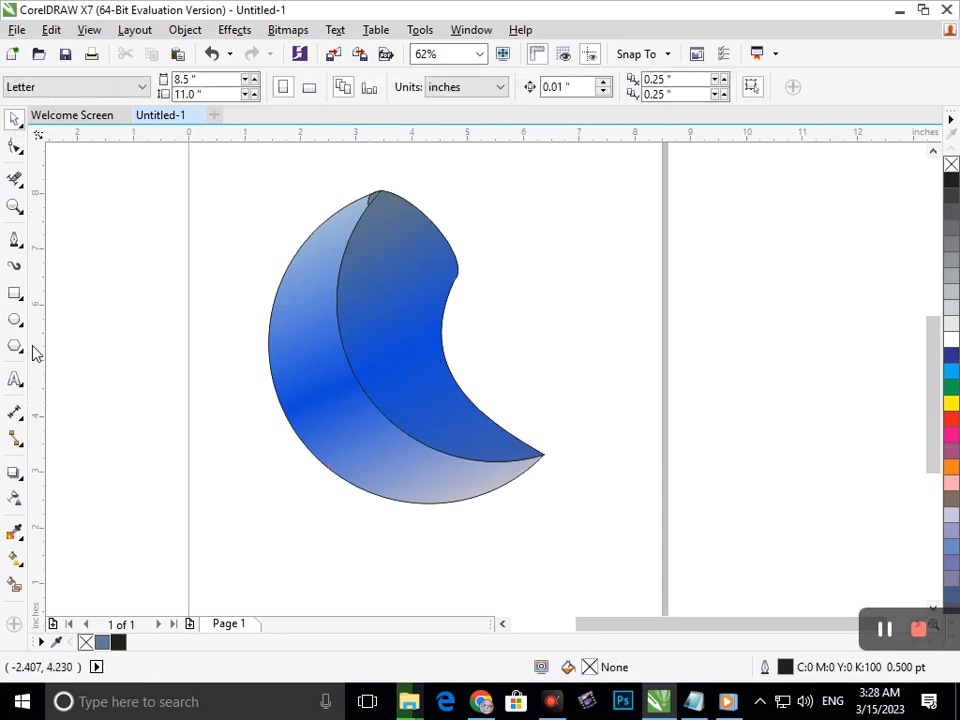
# - Draw a circle about 2.94 inches in diameter beside the concave edge of the inner shape and select it
pyautogui.click(15, 321)
pyautogui.click(62, 316)
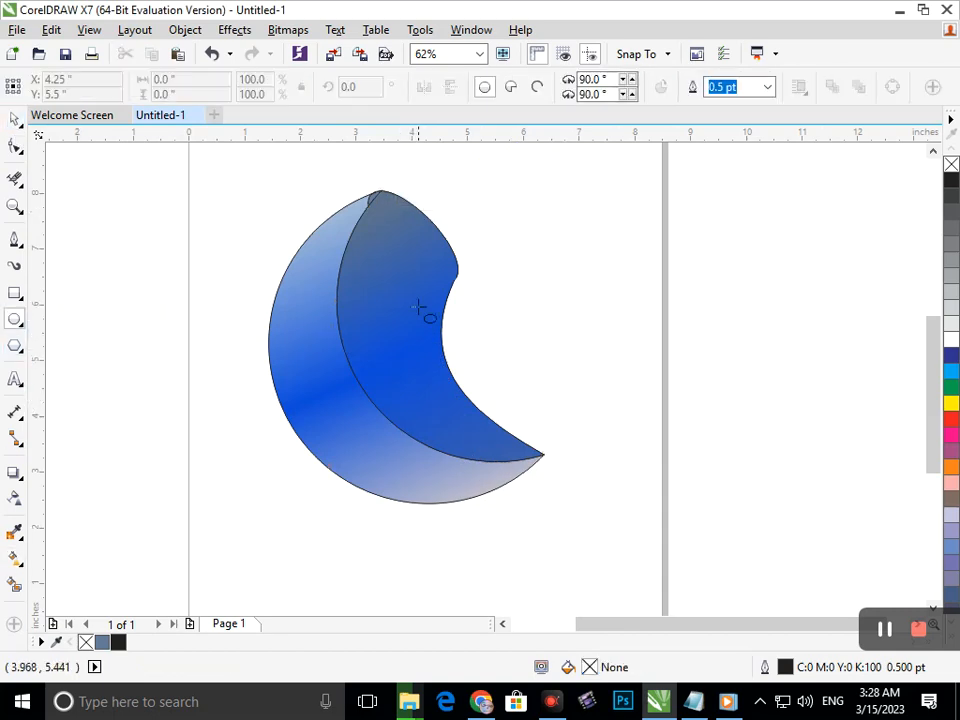
pyautogui.moveTo(455, 254); pyautogui.dragTo(614, 370)
pyautogui.click(15, 122)
pyautogui.click(101, 471)
pyautogui.click(500, 366)
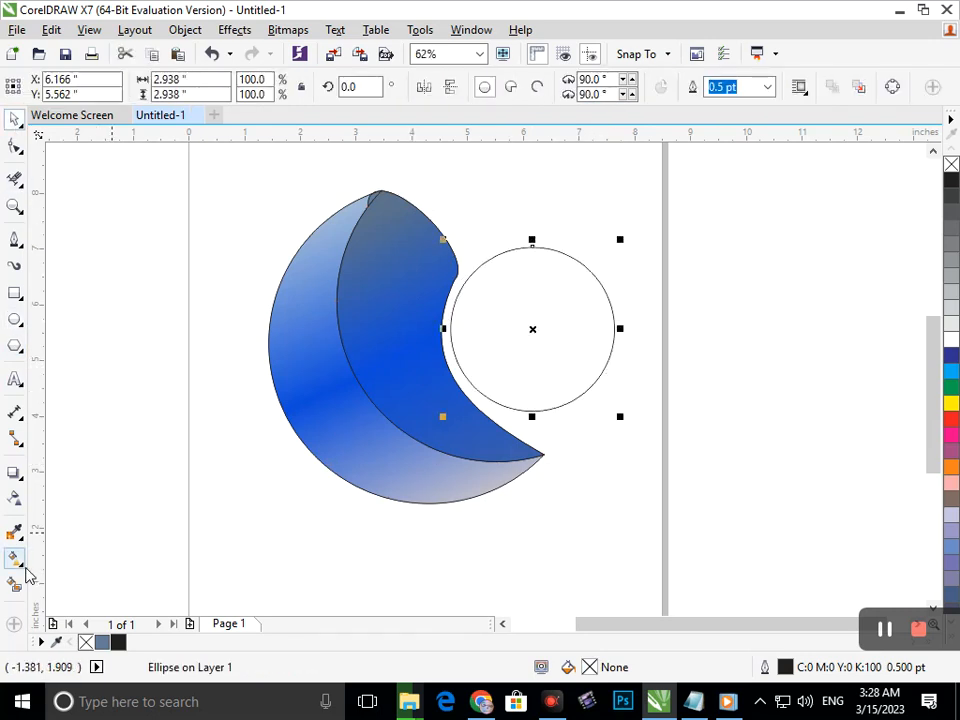
# - Apply an elliptical fountain fill to the circle, white in the center to black, with the gradient radius extended beyond the circle's edge
pyautogui.click(22, 566)
pyautogui.click(78, 558)
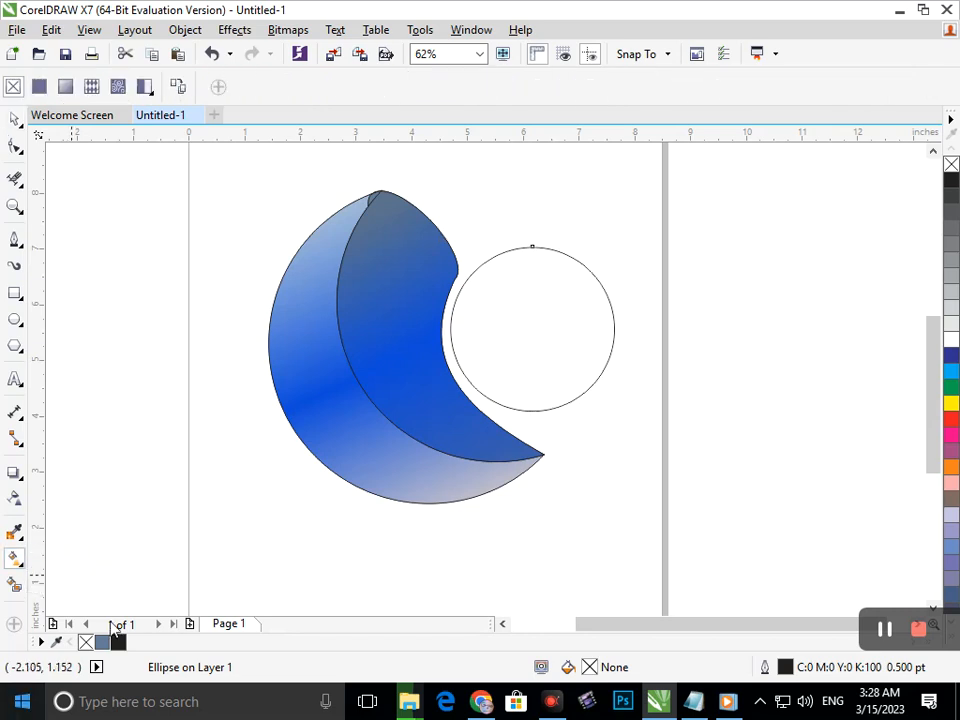
pyautogui.moveTo(532, 251); pyautogui.dragTo(532, 408)
pyautogui.click(261, 86)
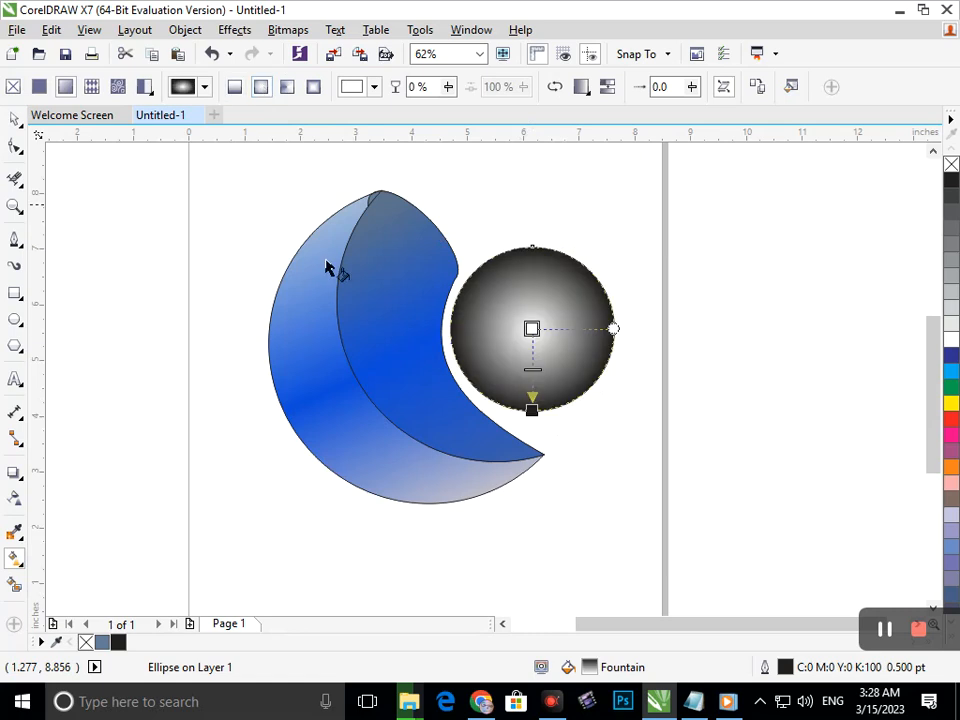
pyautogui.moveTo(532, 410); pyautogui.dragTo(532, 441)
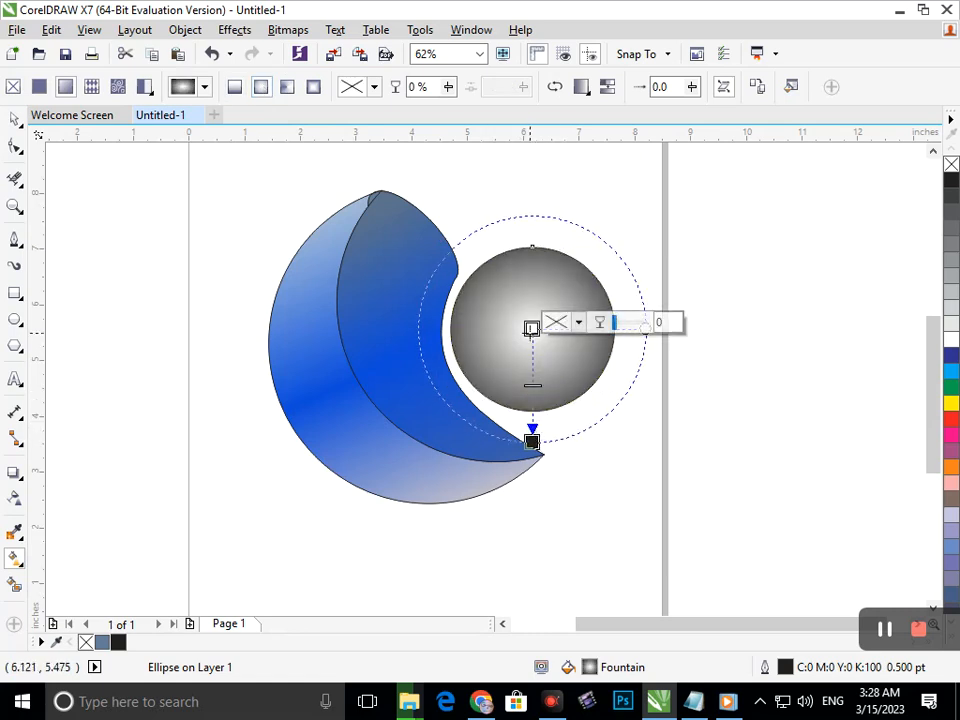
# - Set the center color of the circle's gradient to purple, keeping the black outer color
pyautogui.click(531, 328)
pyautogui.click(578, 322)
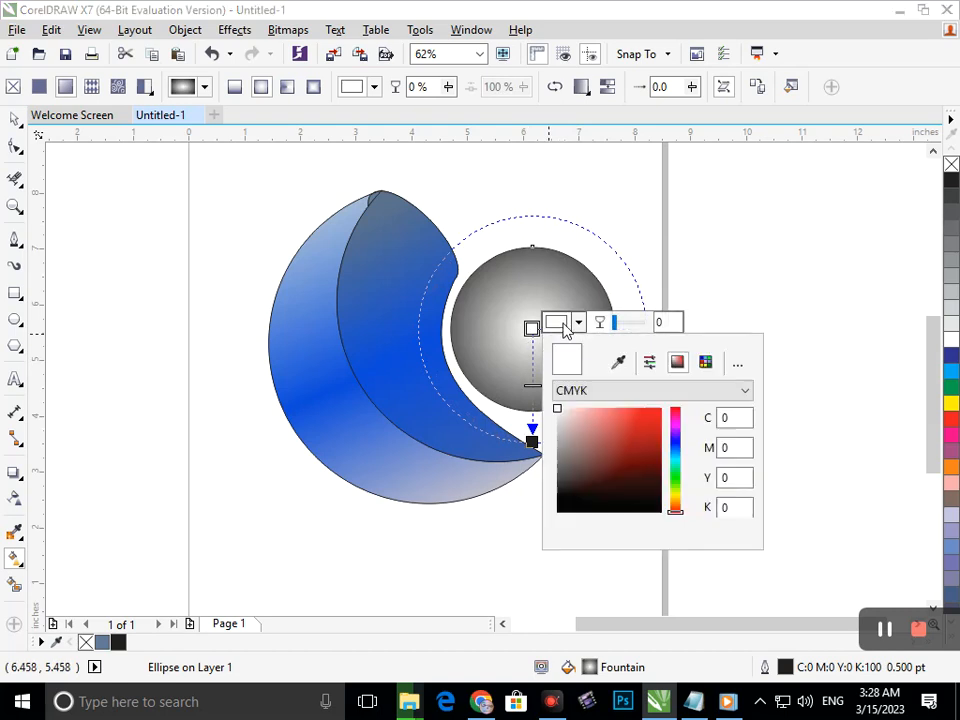
pyautogui.click(641, 414)
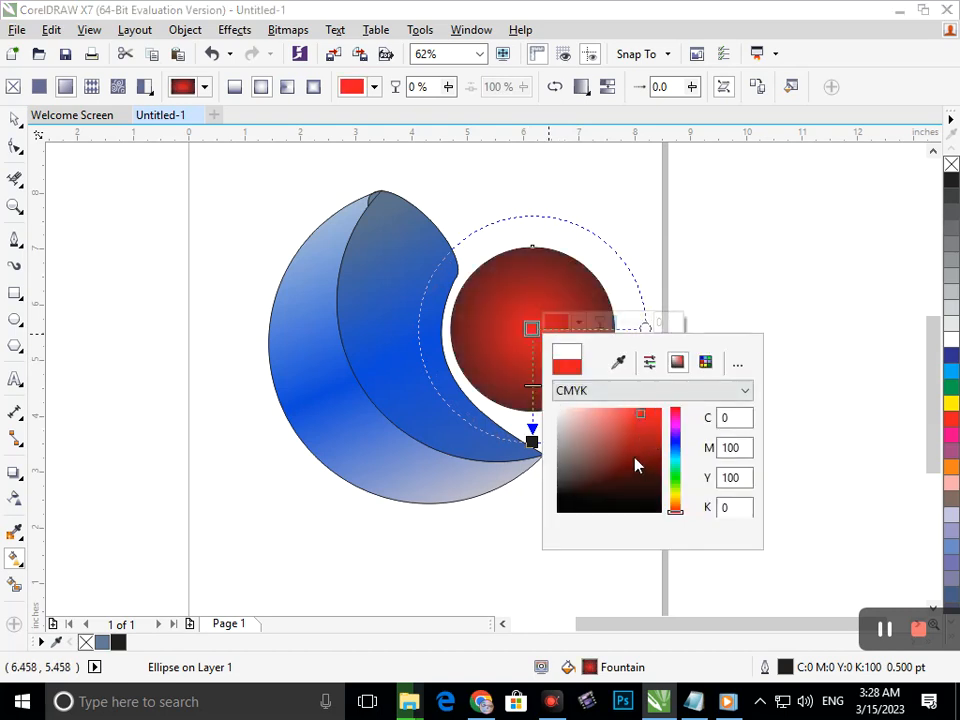
pyautogui.click(674, 501)
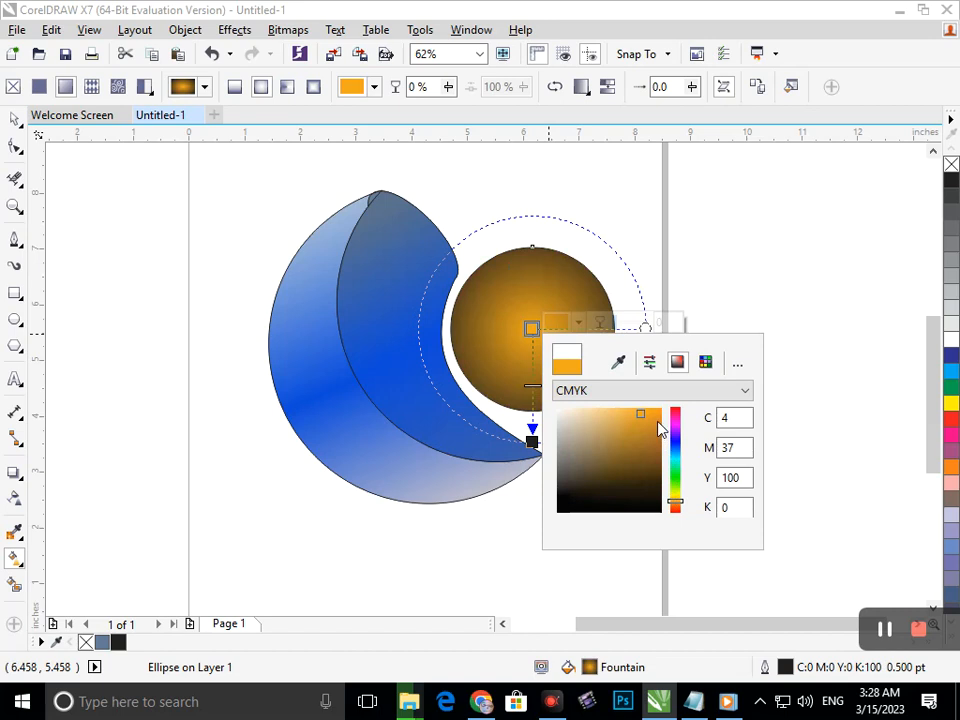
pyautogui.click(657, 423)
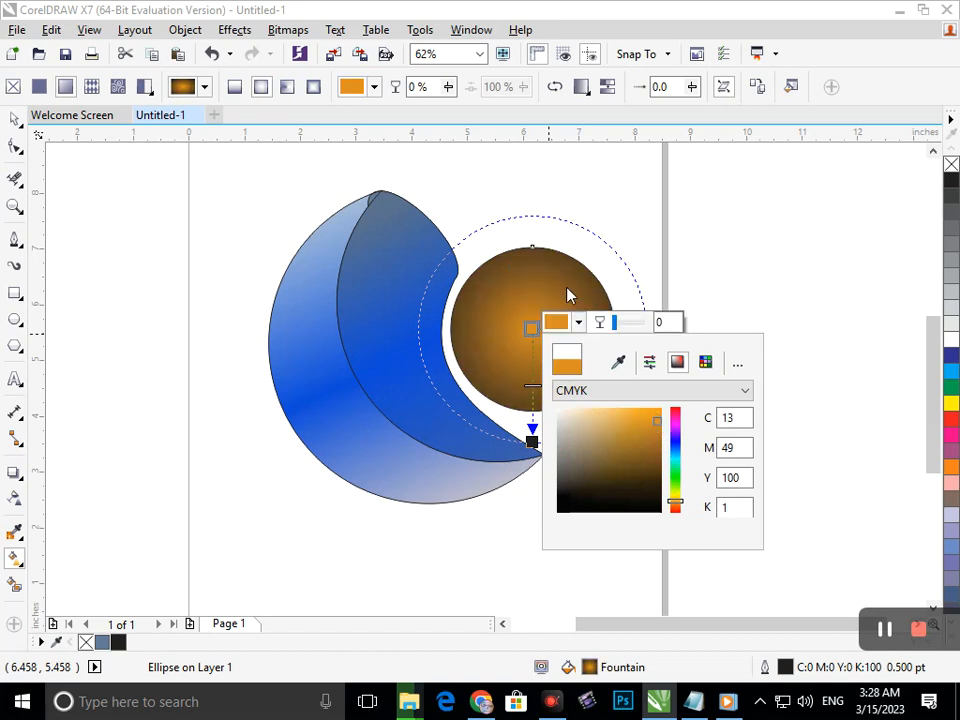
pyautogui.click(953, 452)
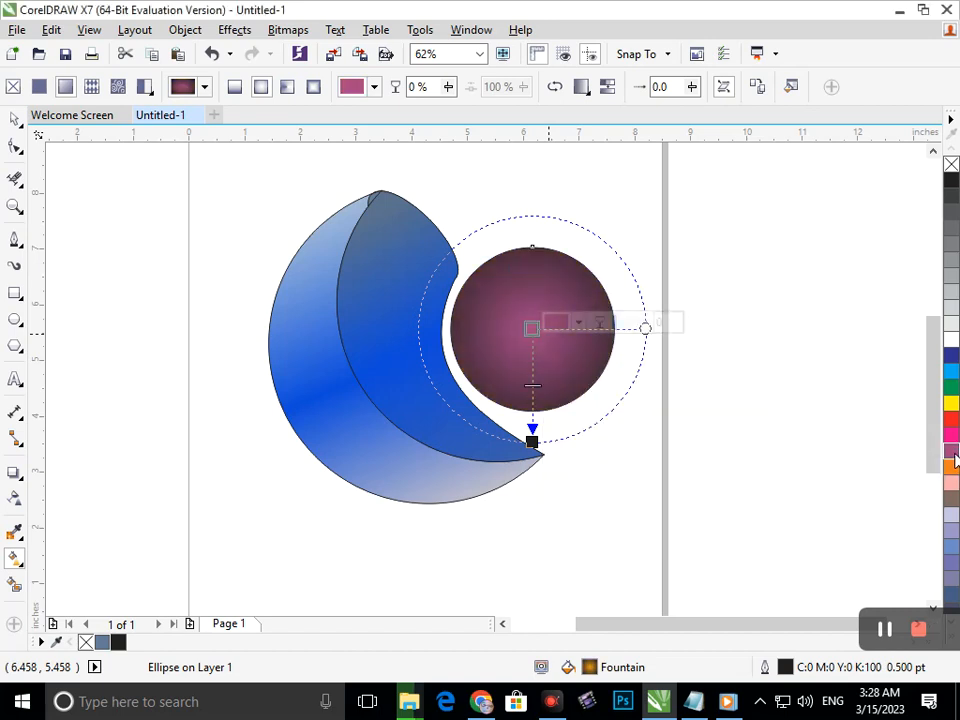
pyautogui.click(532, 441)
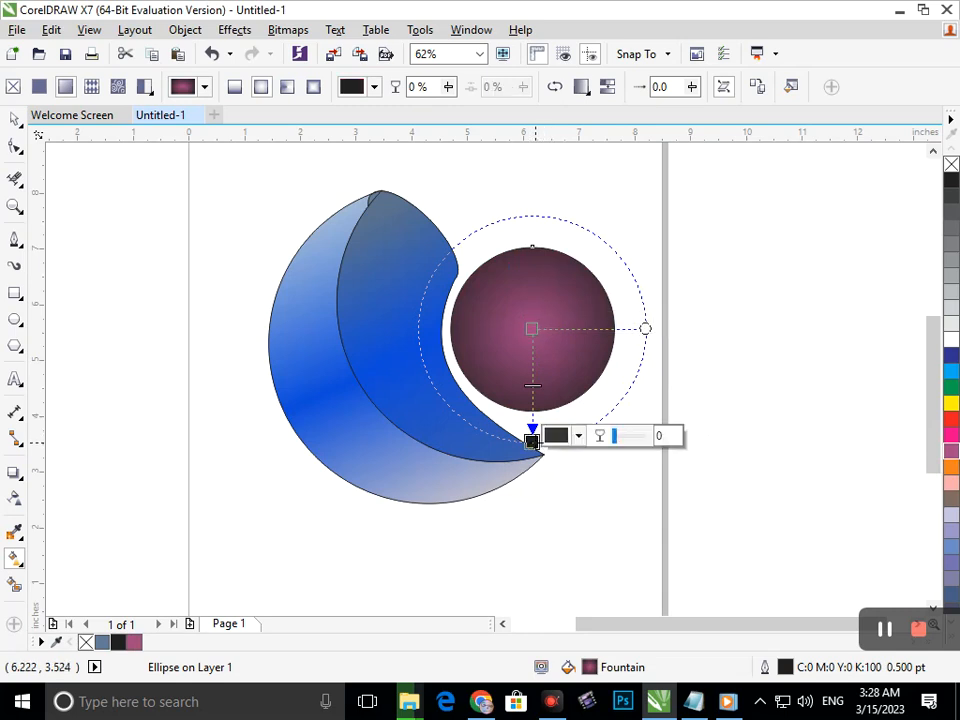
pyautogui.doubleClick(15, 120)
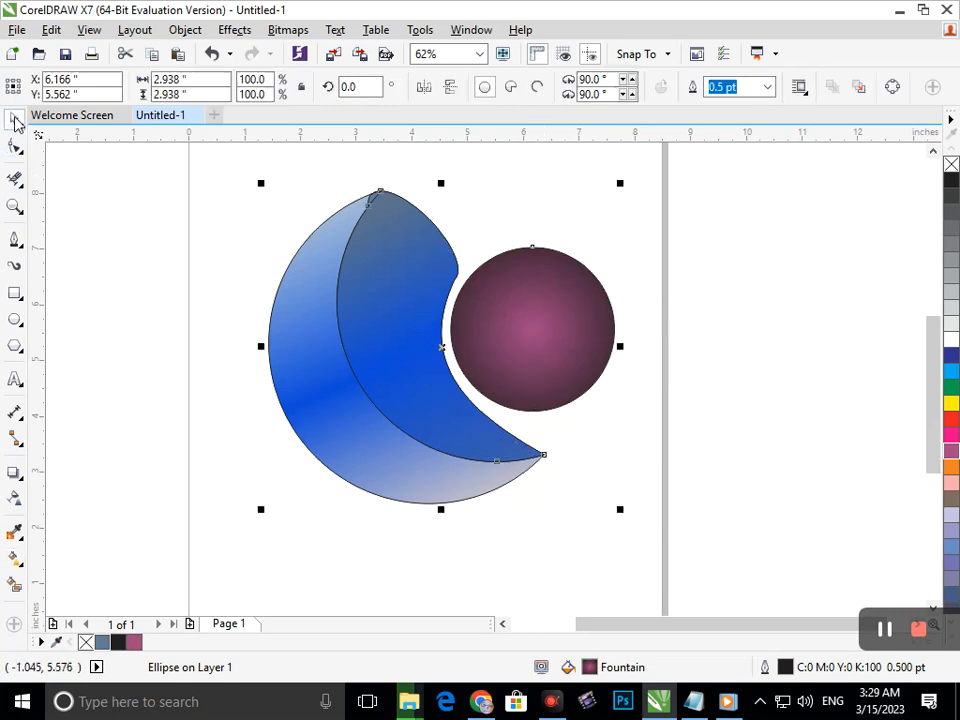
pyautogui.click(167, 404)
# - Move the circle over the inner shape and bring the crescent to the front so it overlaps the circle
pyautogui.moveTo(575, 324); pyautogui.dragTo(413, 356)
pyautogui.click(705, 386)
pyautogui.click(407, 466)
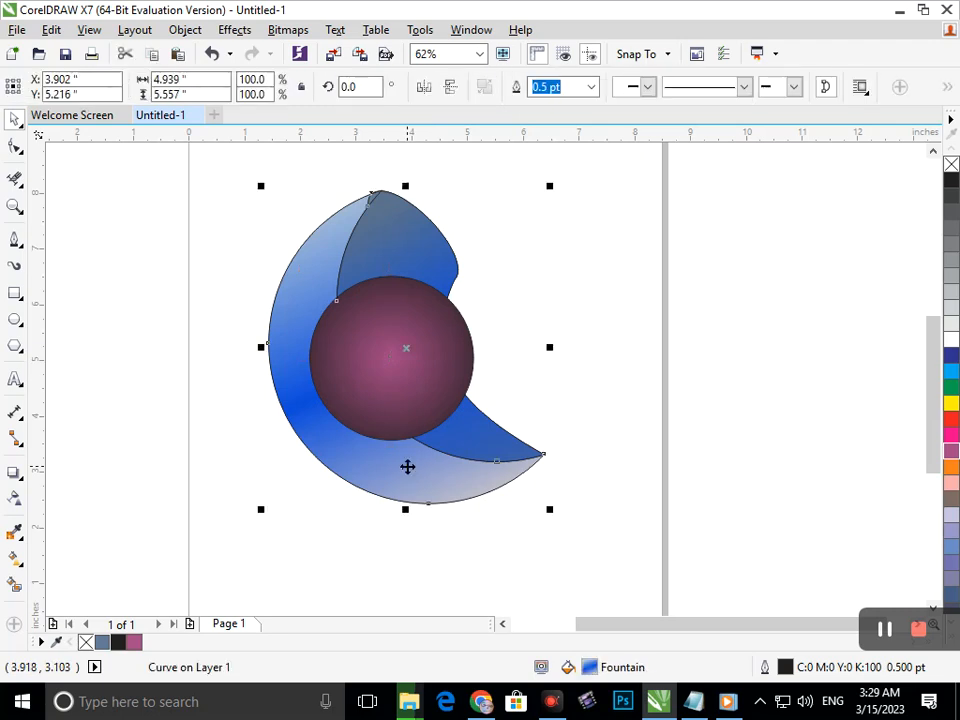
pyautogui.hotkey('shift', 'pageup')
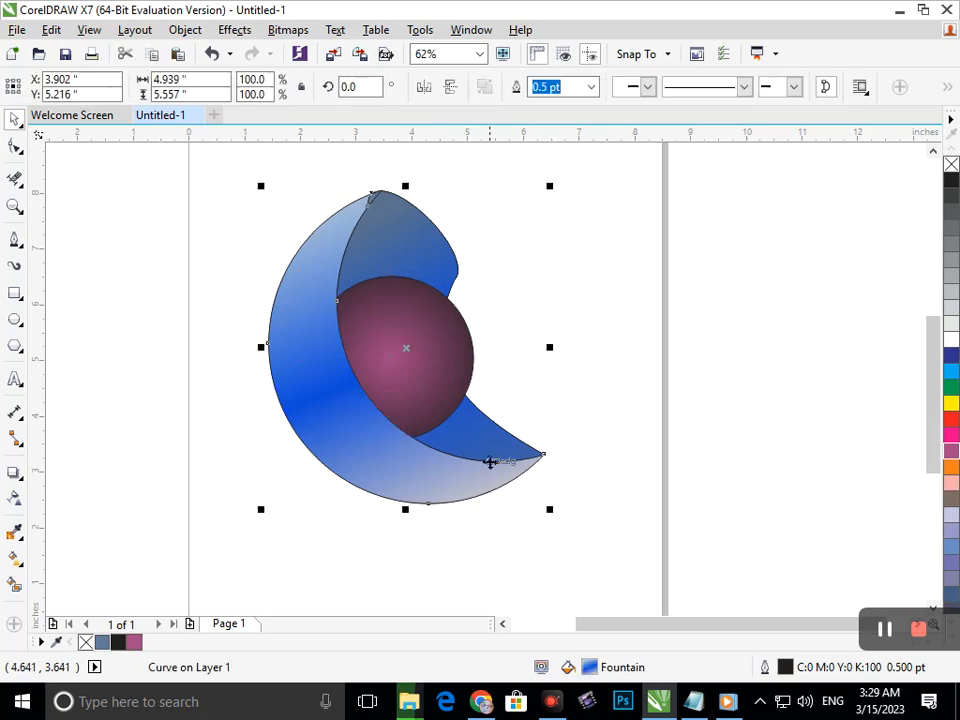
pyautogui.moveTo(490, 462); pyautogui.dragTo(487, 468)
pyautogui.hotkey('ctrl', 'z')
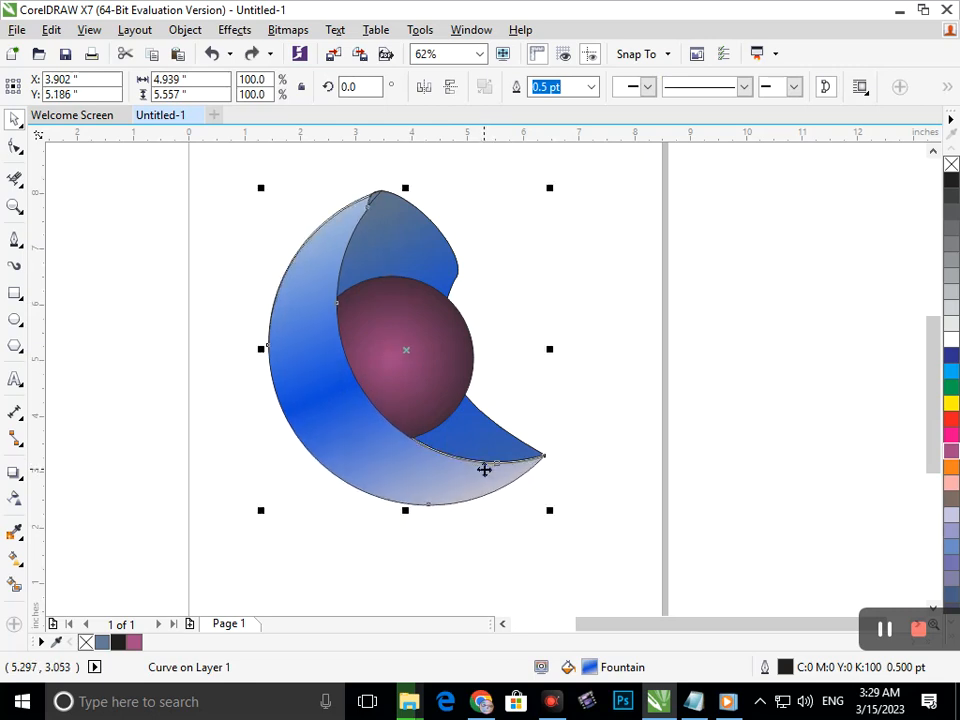
# - Nudge the circle down and right to about X 3.767 and Y 4.944 inches, then deselect it
pyautogui.click(422, 386)
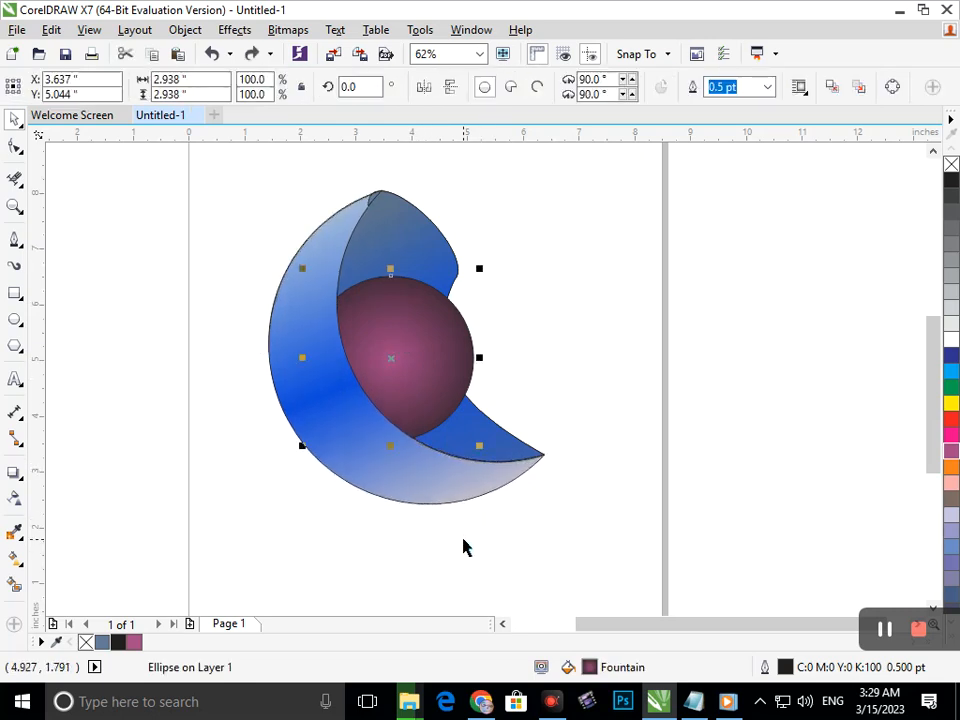
pyautogui.press('Down')
pyautogui.press('Right')
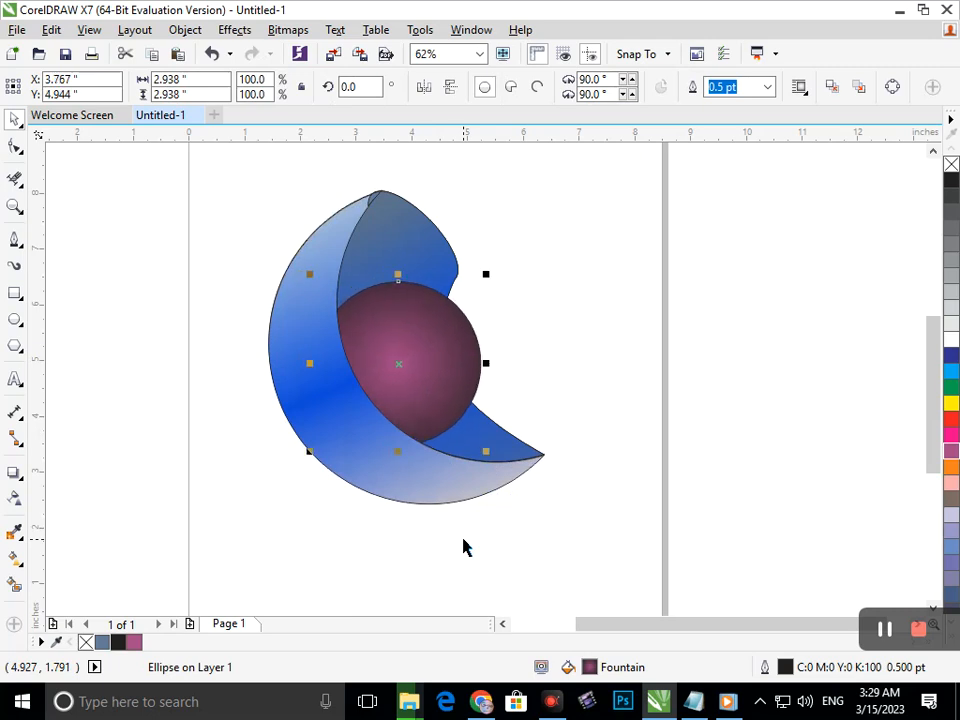
pyautogui.click(483, 580)
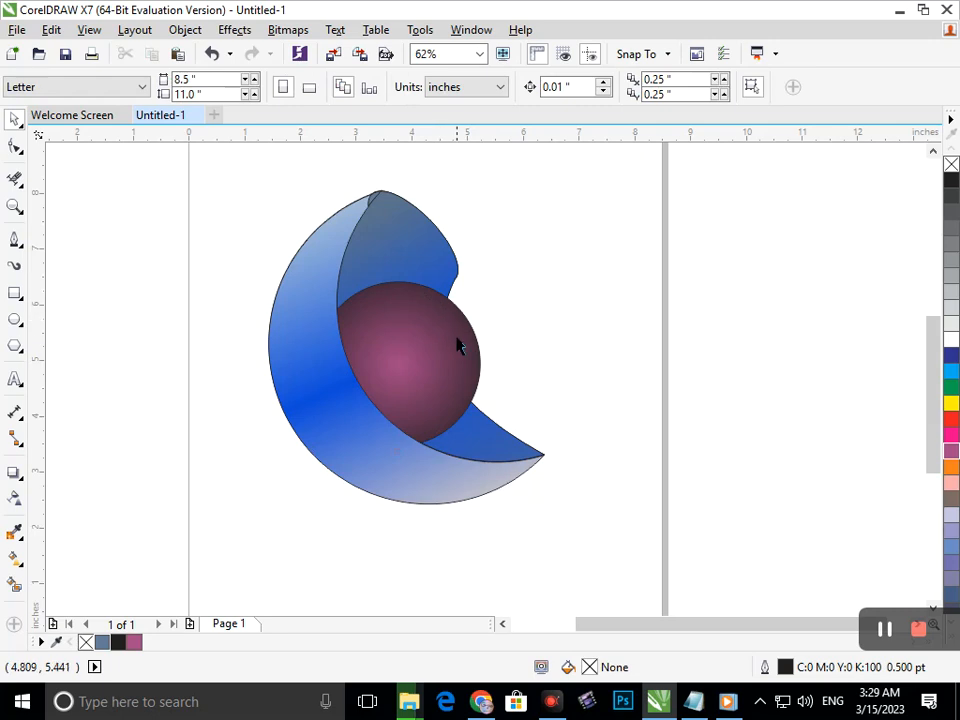
# - Create a flattened, smaller copy of the circle about 1.43 by 0.86 inches and place it at the circle's upper edge
pyautogui.click(418, 366)
pyautogui.moveTo(310, 455); pyautogui.dragTo(343, 411)
pyautogui.moveTo(401, 377); pyautogui.dragTo(400, 338)
pyautogui.click(407, 377)
pyautogui.click(405, 345)
pyautogui.moveTo(397, 368); pyautogui.dragTo(403, 336)
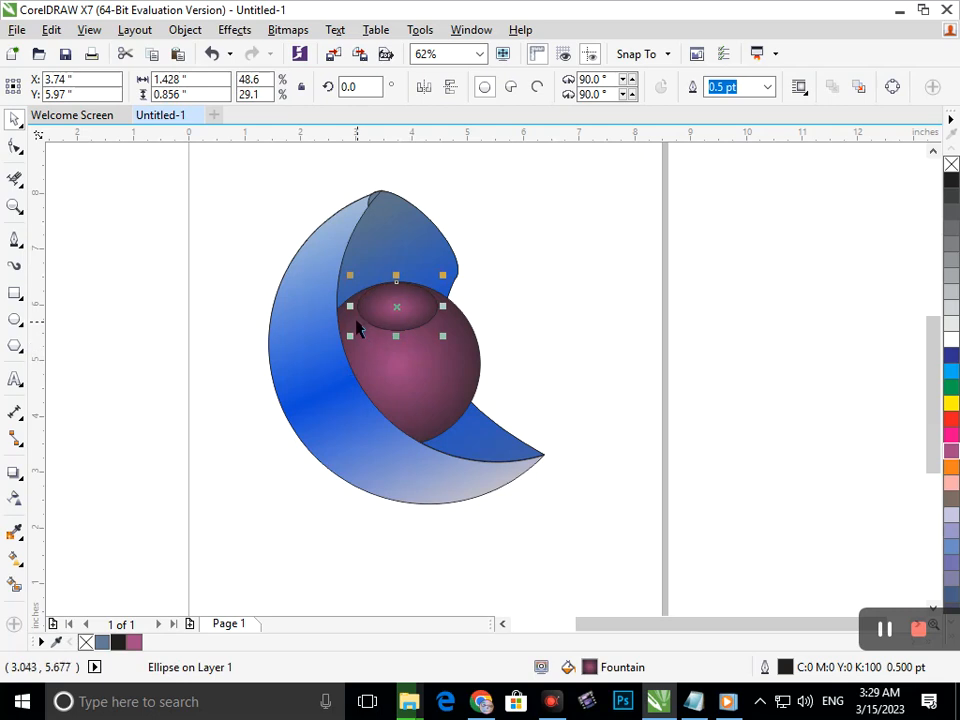
# - Widen the small ellipse to about 1.92 inches and nudge it to about Y 5.95 inches inside the circle's upper edge
pyautogui.moveTo(349, 306)
pyautogui.mouseDown()
pyautogui.moveTo(328, 308)
pyautogui.moveTo(337, 307)
pyautogui.mouseUp()
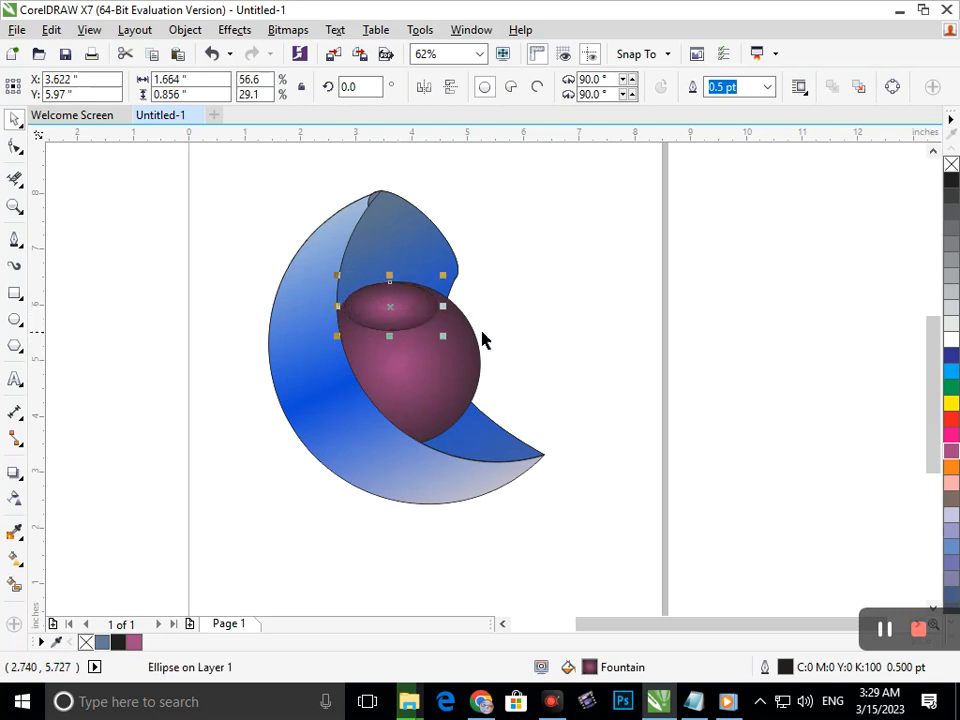
pyautogui.moveTo(443, 306); pyautogui.dragTo(458, 306)
pyautogui.click(600, 408)
pyautogui.click(409, 325)
pyautogui.press('Down')
pyautogui.press('Down')
pyautogui.press('Up')
pyautogui.press('Up')
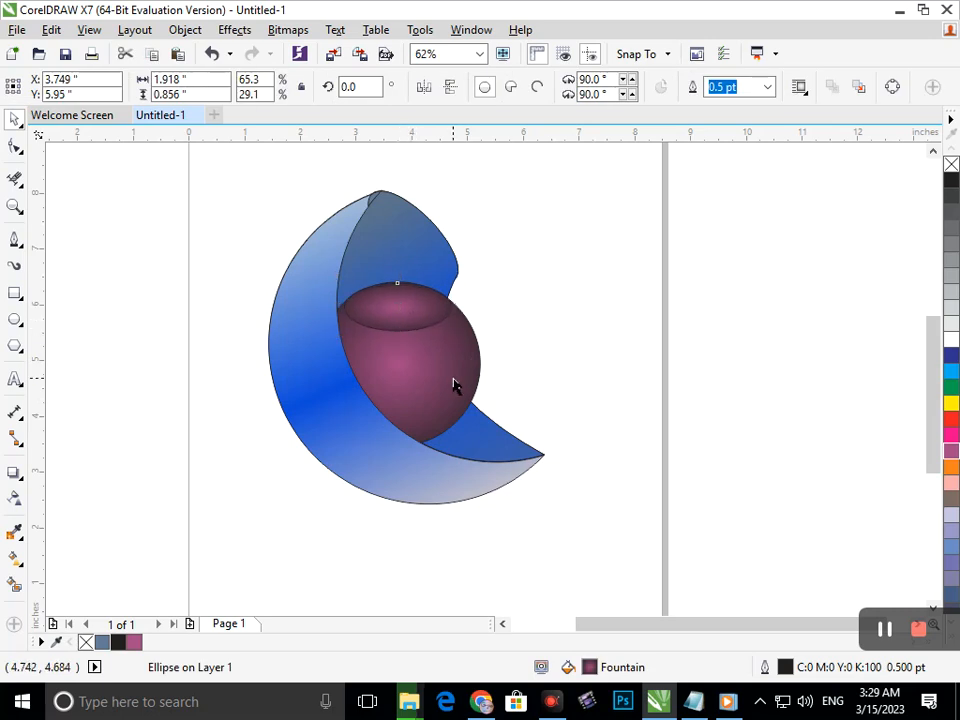
# - Apply a linear transparency at about 4.8° across the small highlight ellipse, with the end node at 92%
pyautogui.click(19, 563)
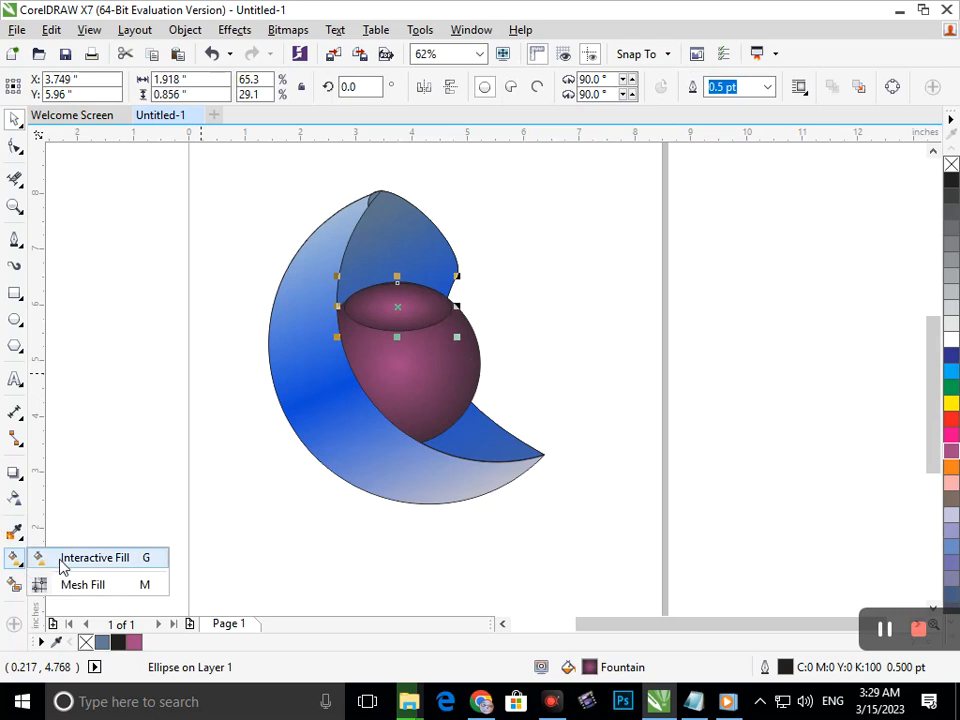
pyautogui.click(58, 557)
pyautogui.click(14, 500)
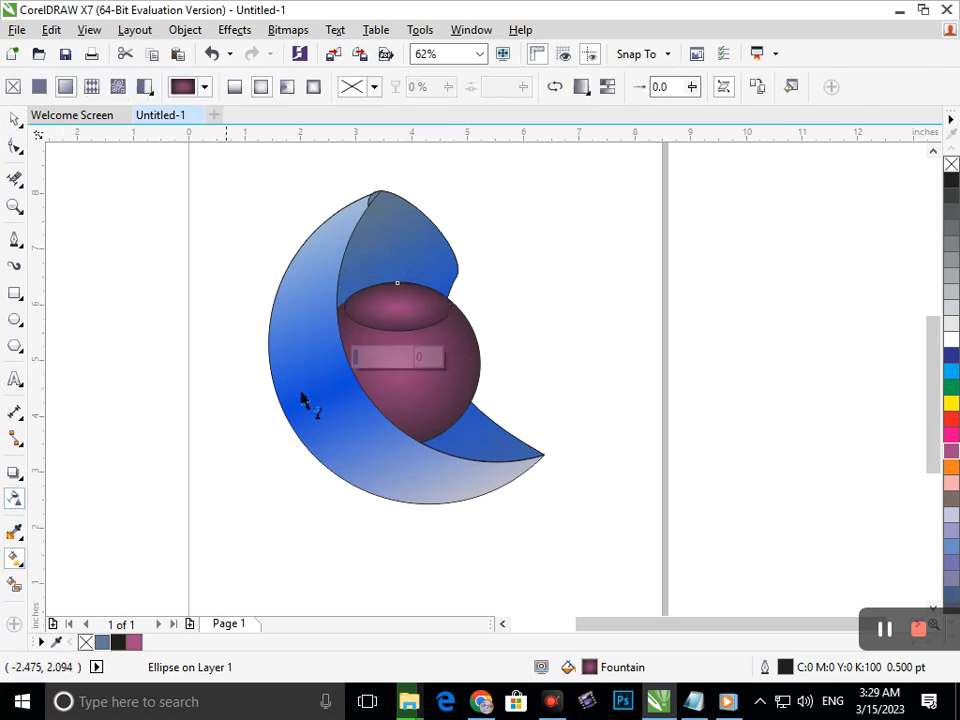
pyautogui.moveTo(345, 307); pyautogui.dragTo(531, 332)
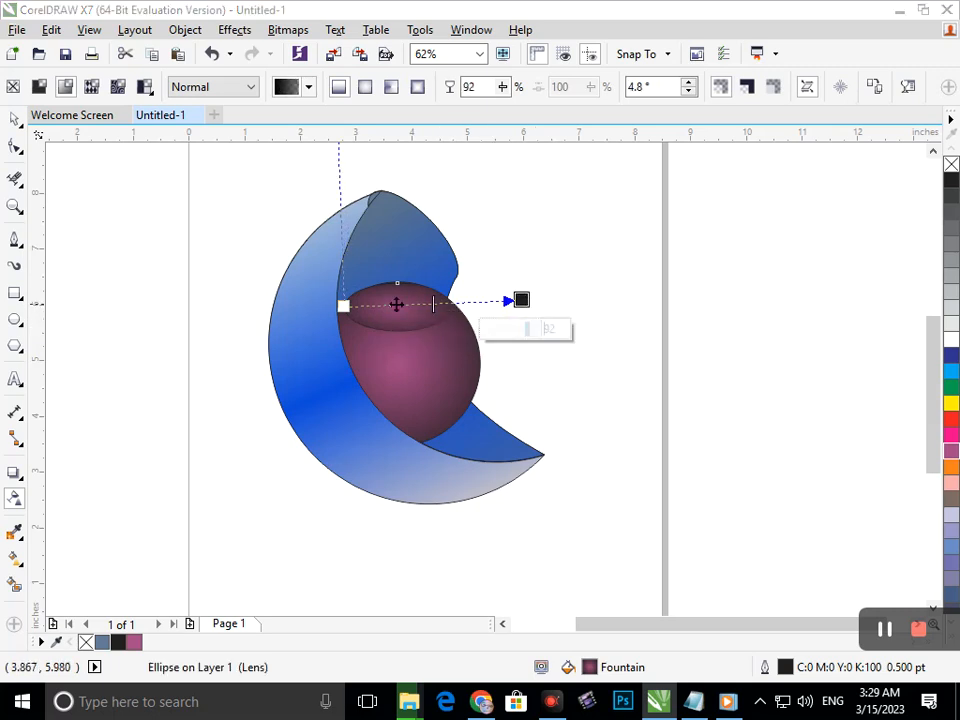
# - Set the transparency's start node to 21%, move it outward onto the crescent at about 3.0°, and deselect the ellipse
pyautogui.click(343, 305)
pyautogui.moveTo(336, 333); pyautogui.dragTo(349, 336)
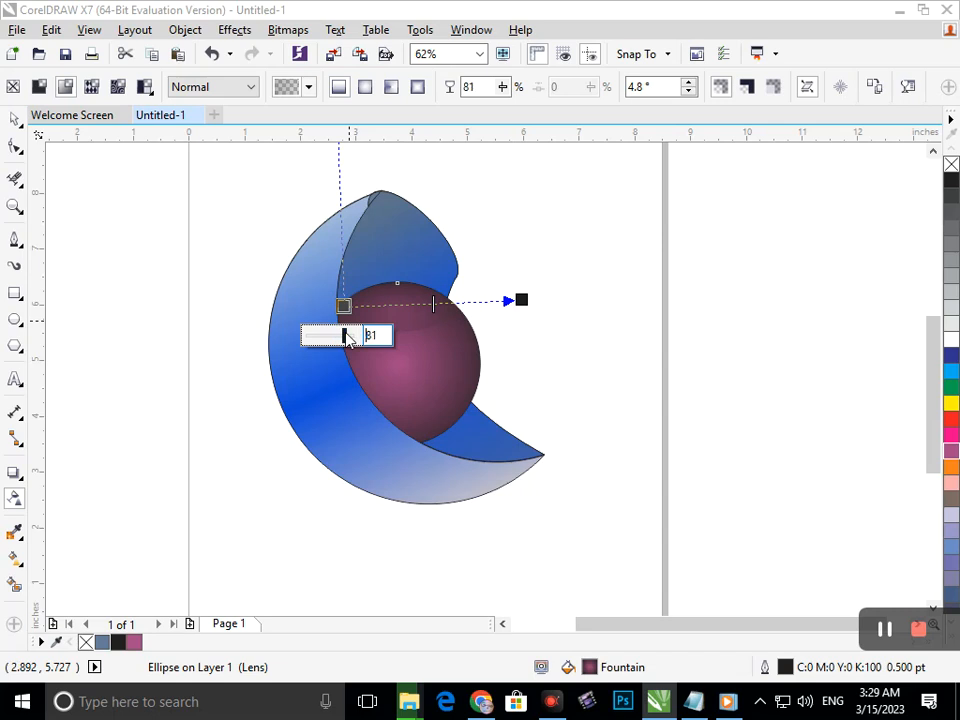
pyautogui.click(321, 339)
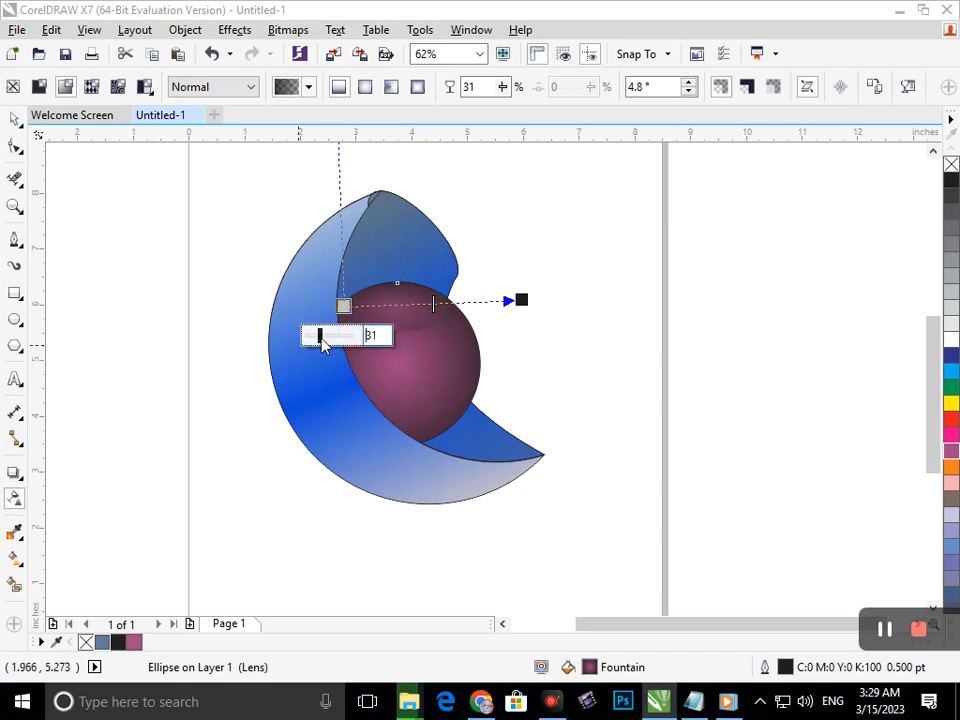
pyautogui.click(316, 335)
pyautogui.moveTo(343, 306); pyautogui.dragTo(282, 305)
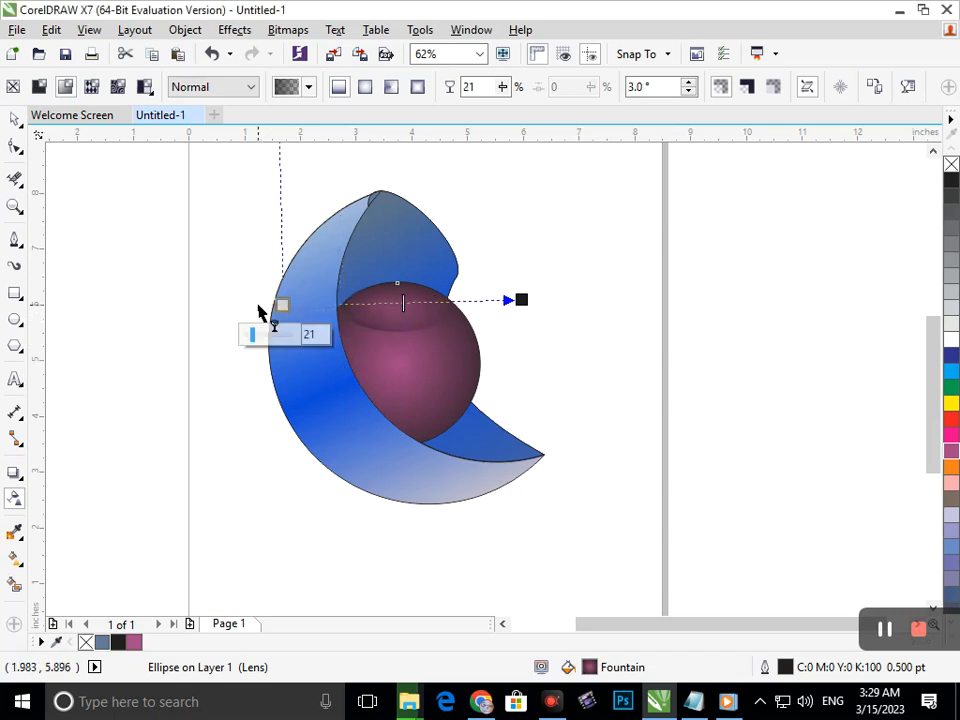
pyautogui.click(14, 121)
pyautogui.click(150, 354)
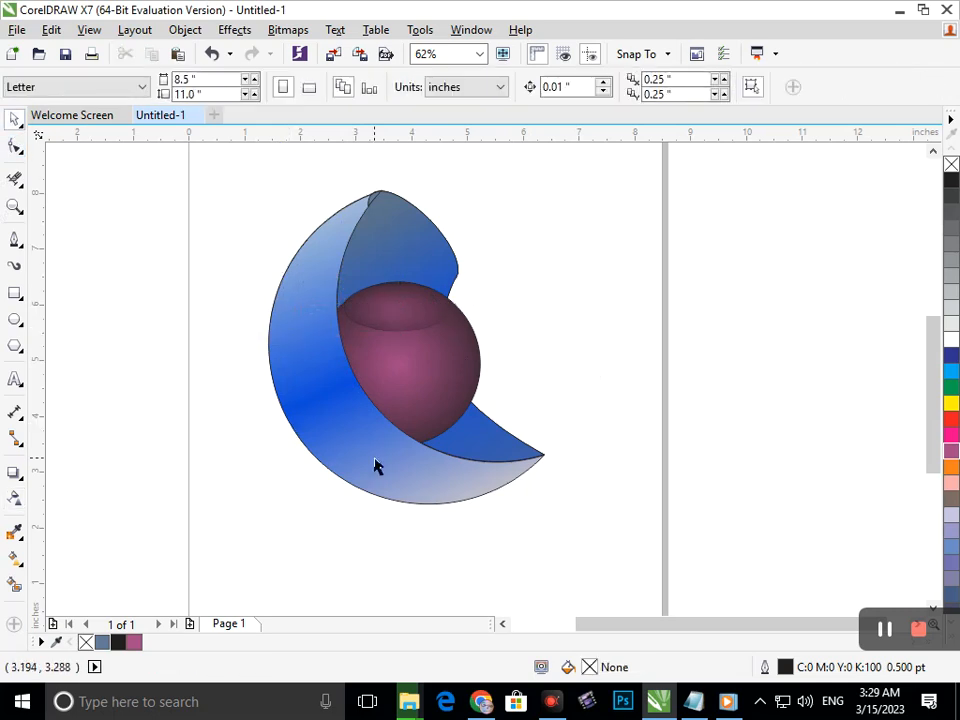
# - Set the outline width of the highlight ellipse on the purple ball to None
pyautogui.click(430, 416)
pyautogui.hotkey('ctrl', 'Right')
pyautogui.click(600, 478)
pyautogui.scroll(-2, 600, 478)
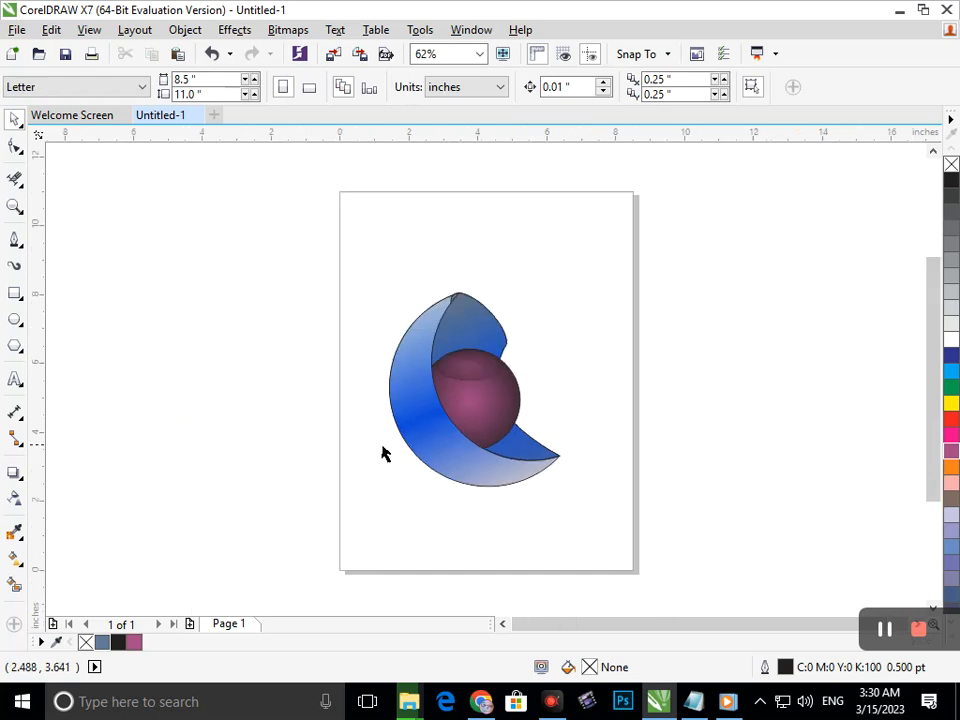
pyautogui.press('z')
pyautogui.moveTo(311, 165); pyautogui.dragTo(688, 581)
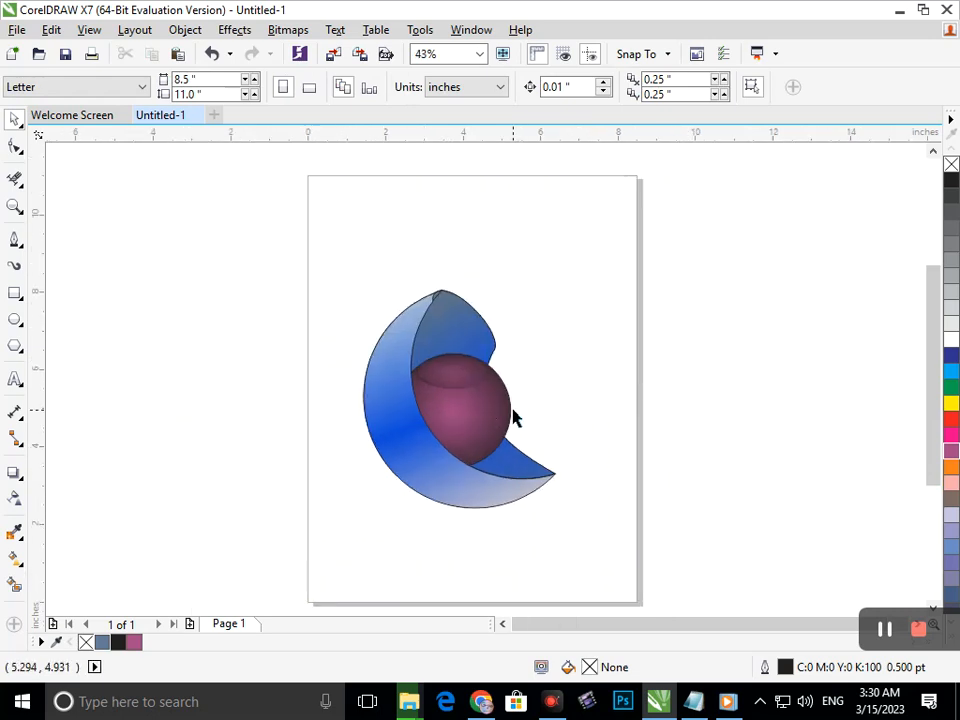
pyautogui.click(453, 376)
pyautogui.click(766, 90)
pyautogui.click(748, 106)
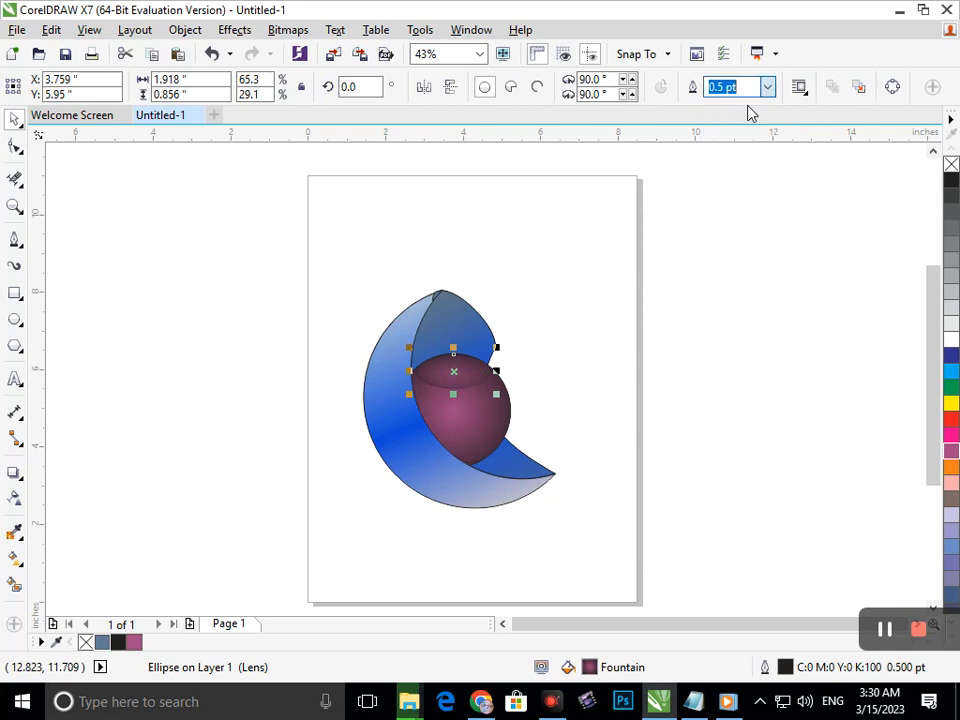
pyautogui.click(684, 348)
# - Try a dark blue hairline outline on the highlight ellipse and remove the outline again
pyautogui.click(458, 366)
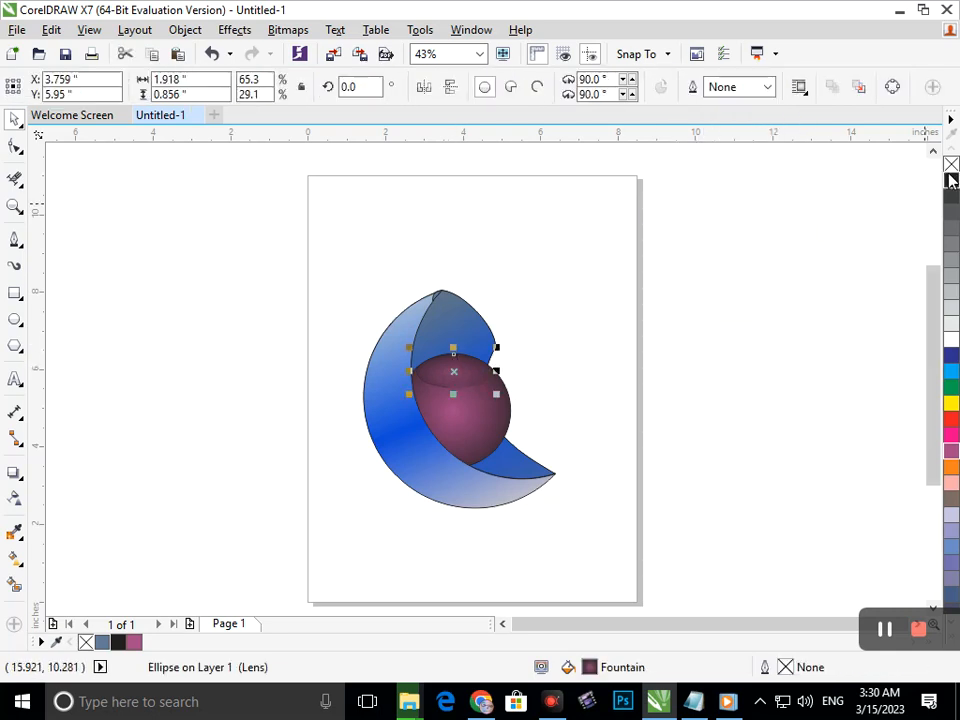
pyautogui.rightClick(951, 358)
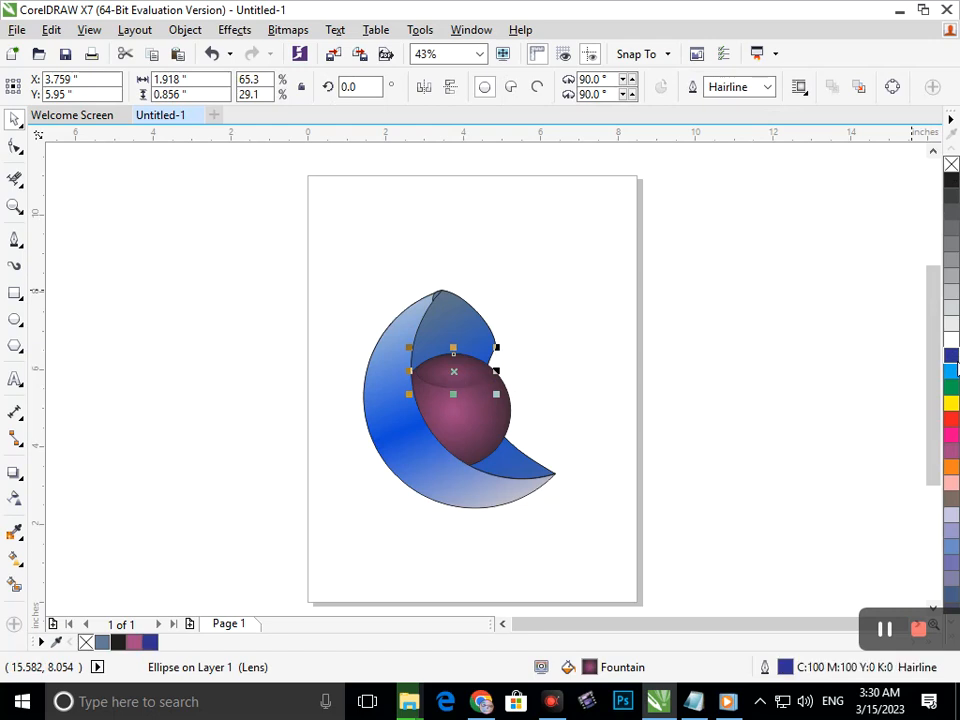
pyautogui.rightClick(951, 165)
pyautogui.click(769, 347)
pyautogui.click(463, 371)
pyautogui.click(586, 420)
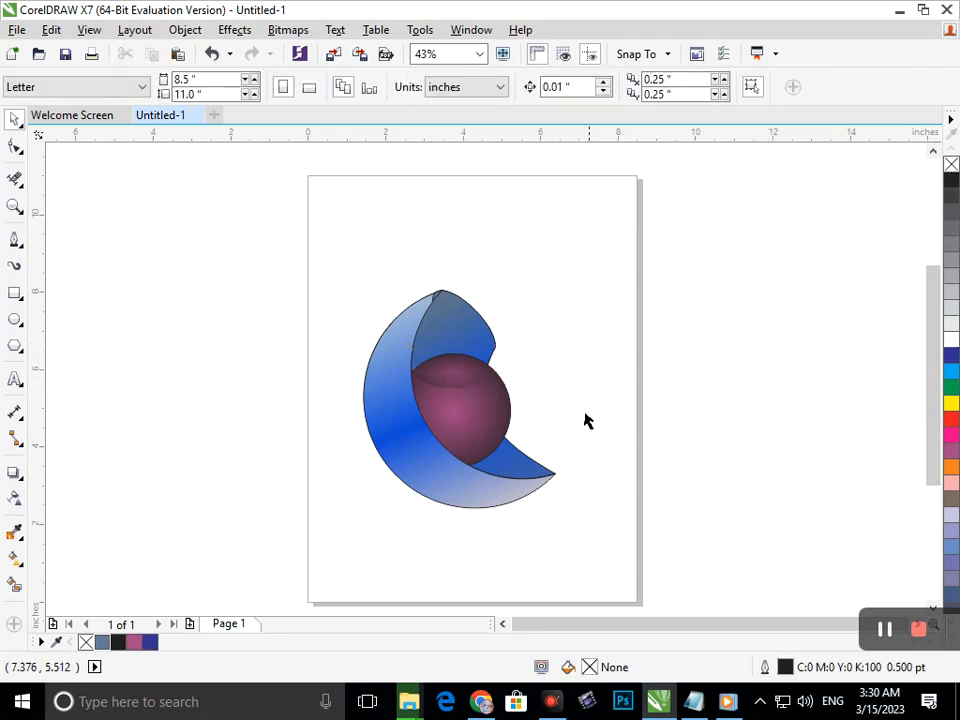
# - Create a reduced copy of the purple circle about 0.475 inches wide near the ball's right edge, at about X 4.713 and Y 5.318
pyautogui.click(477, 430)
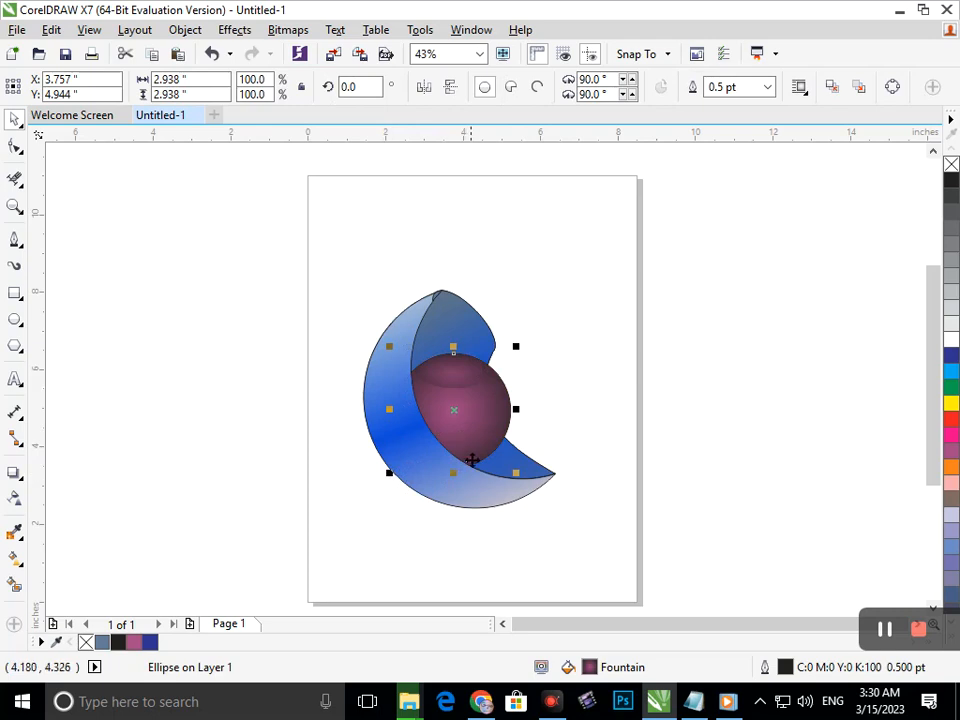
pyautogui.moveTo(389, 477); pyautogui.dragTo(493, 394)
pyautogui.scroll(4, 485, 392)
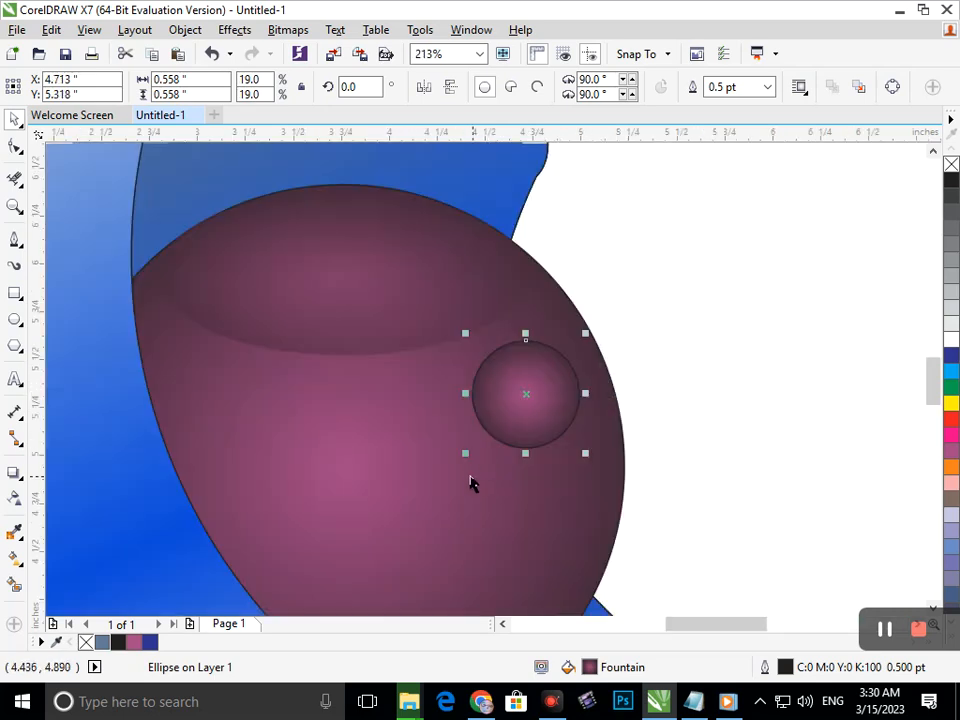
pyautogui.moveTo(469, 456); pyautogui.dragTo(476, 452)
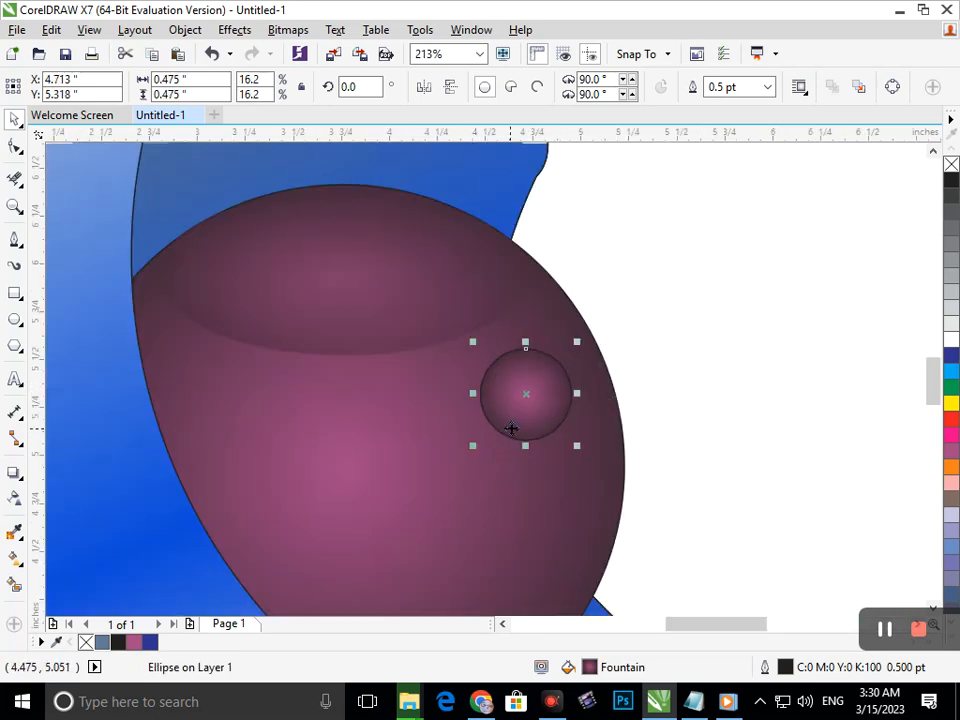
# - Make the small circle's fill and outline white and deselect it
pyautogui.click(951, 341)
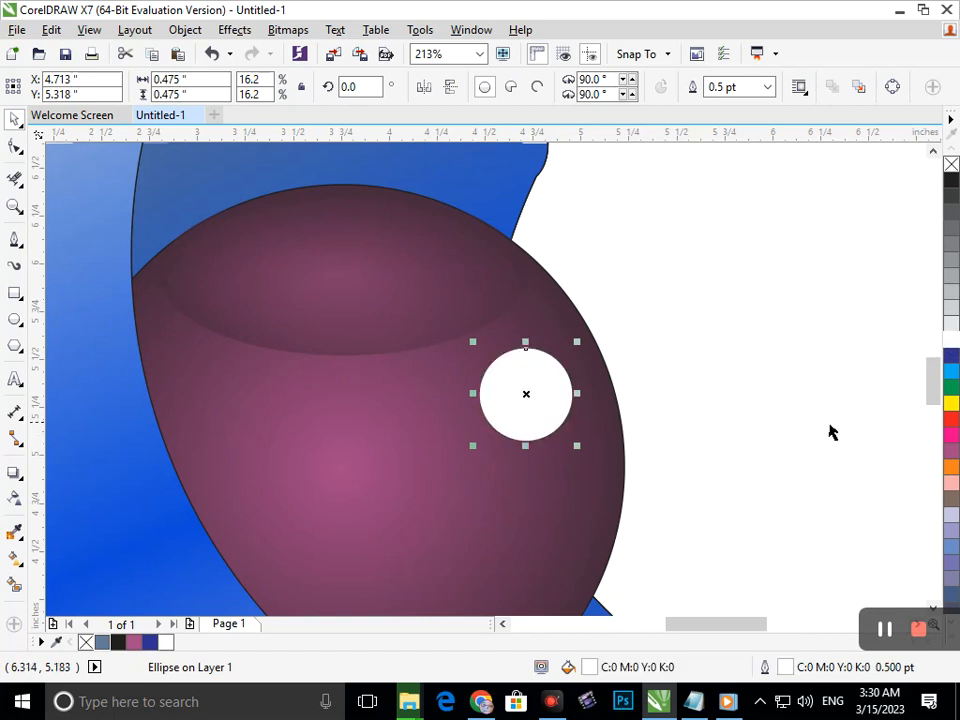
pyautogui.click(568, 418)
pyautogui.scroll(-4, 580, 432)
pyautogui.click(606, 433)
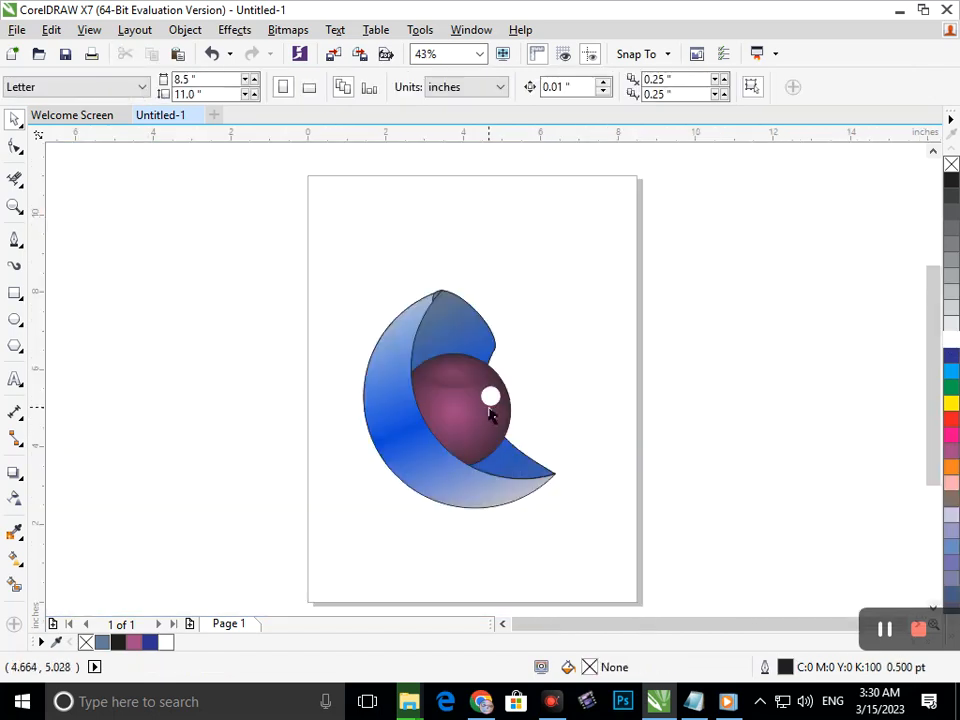
# - Shrink the small white circle to about 0.388 inches in diameter around its centre
pyautogui.click(490, 396)
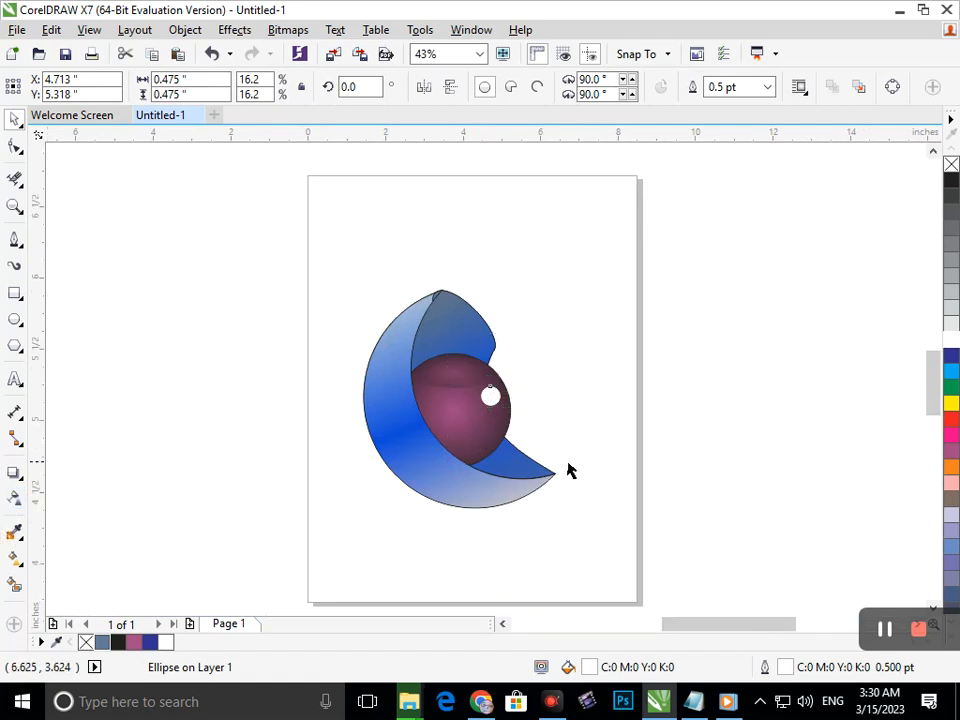
pyautogui.scroll(3, 510, 405)
pyautogui.moveTo(393, 415); pyautogui.dragTo(397, 427)
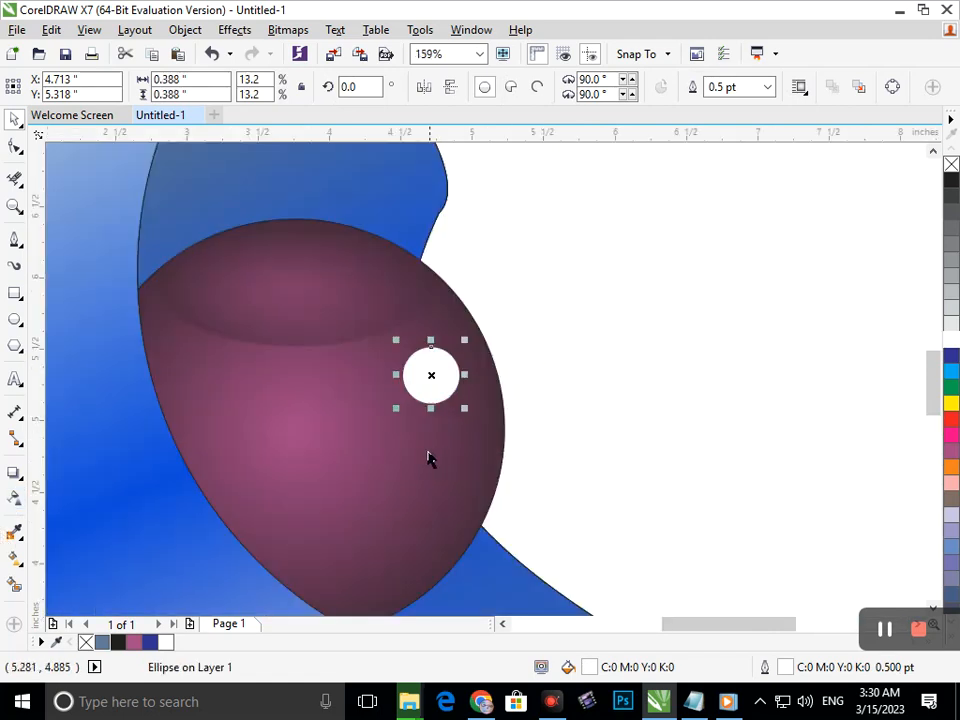
pyautogui.scroll(-3, 486, 450)
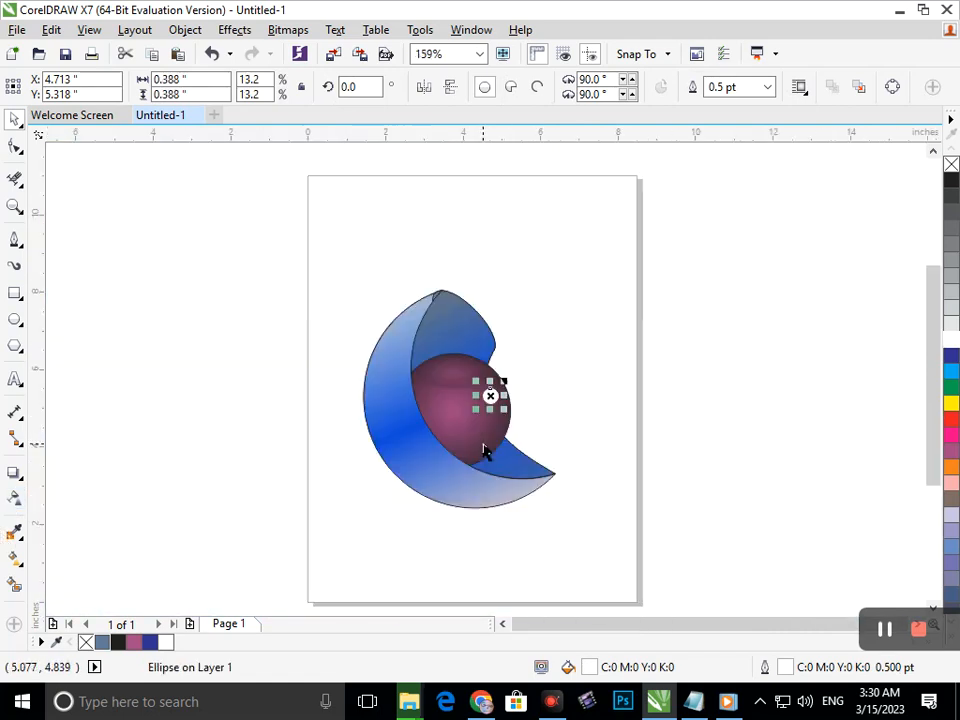
# - Apply an interactive fountain fill vertically across the small white circle
pyautogui.click(16, 559)
pyautogui.scroll(4, 515, 405)
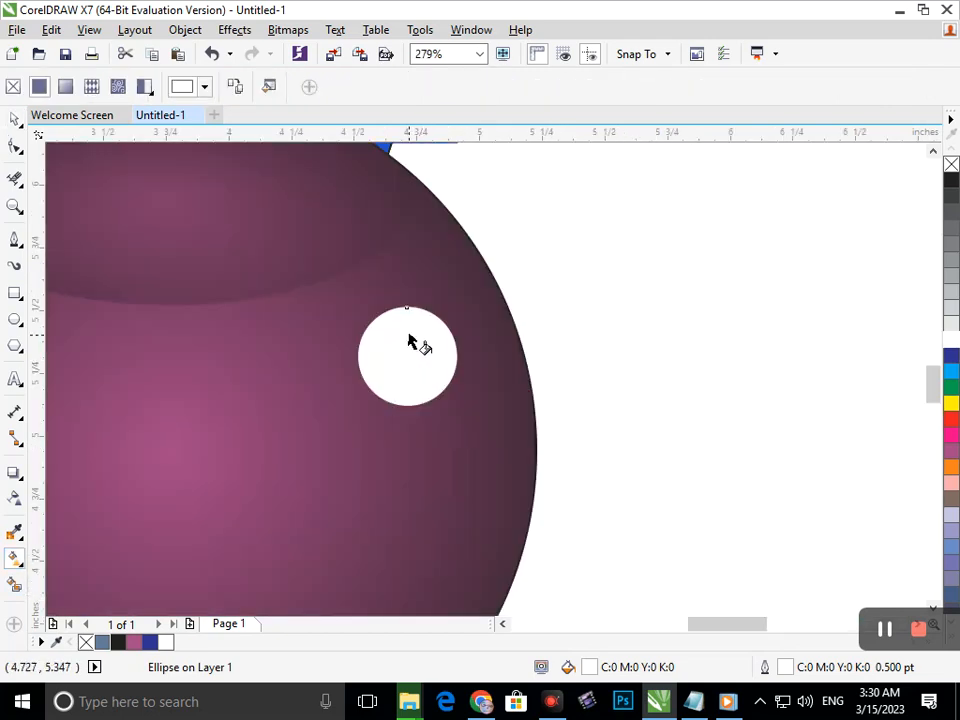
pyautogui.moveTo(407, 308); pyautogui.dragTo(406, 404)
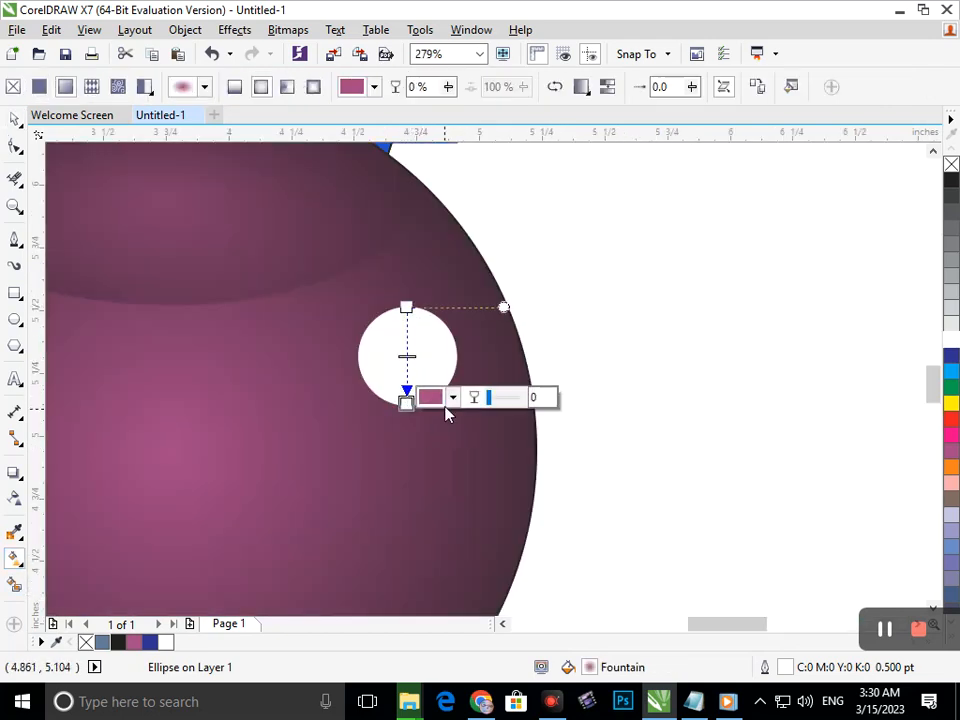
pyautogui.click(395, 369)
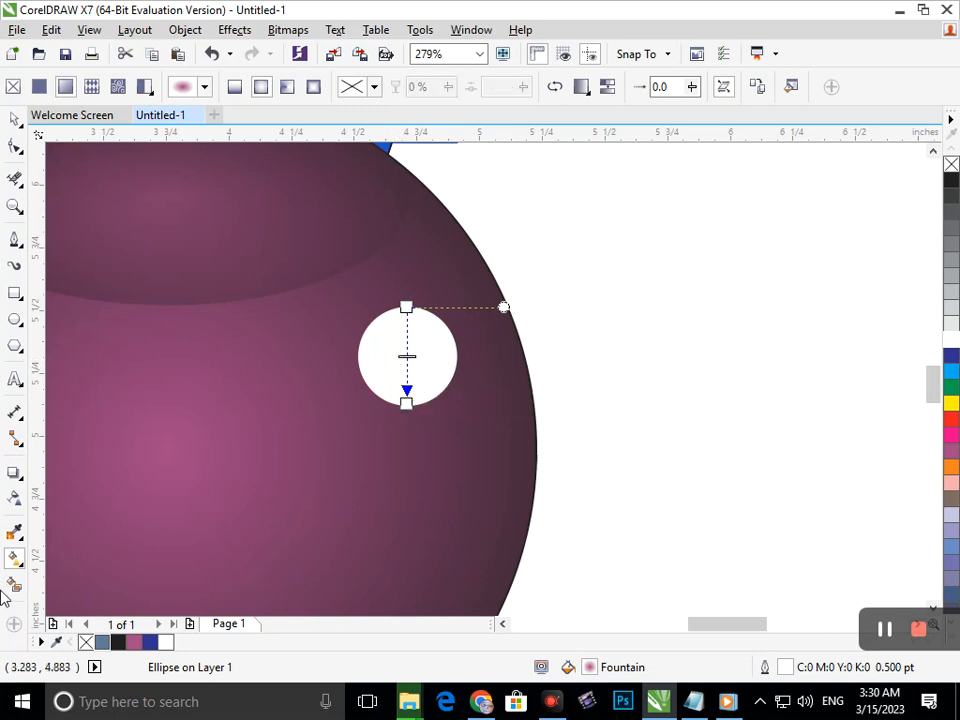
# - Smart-fill the small circle's area with the blue-grey colour and apply a vertical linear gradient from blue-grey to white
pyautogui.click(12, 587)
pyautogui.click(411, 384)
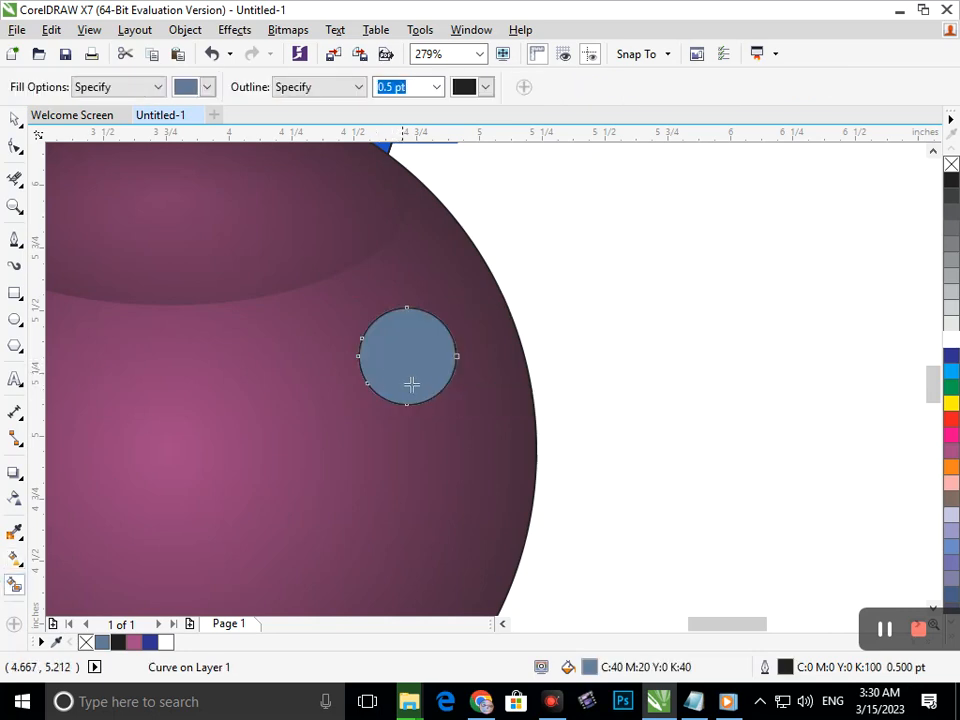
pyautogui.click(14, 559)
pyautogui.click(86, 557)
pyautogui.moveTo(409, 312); pyautogui.dragTo(416, 410)
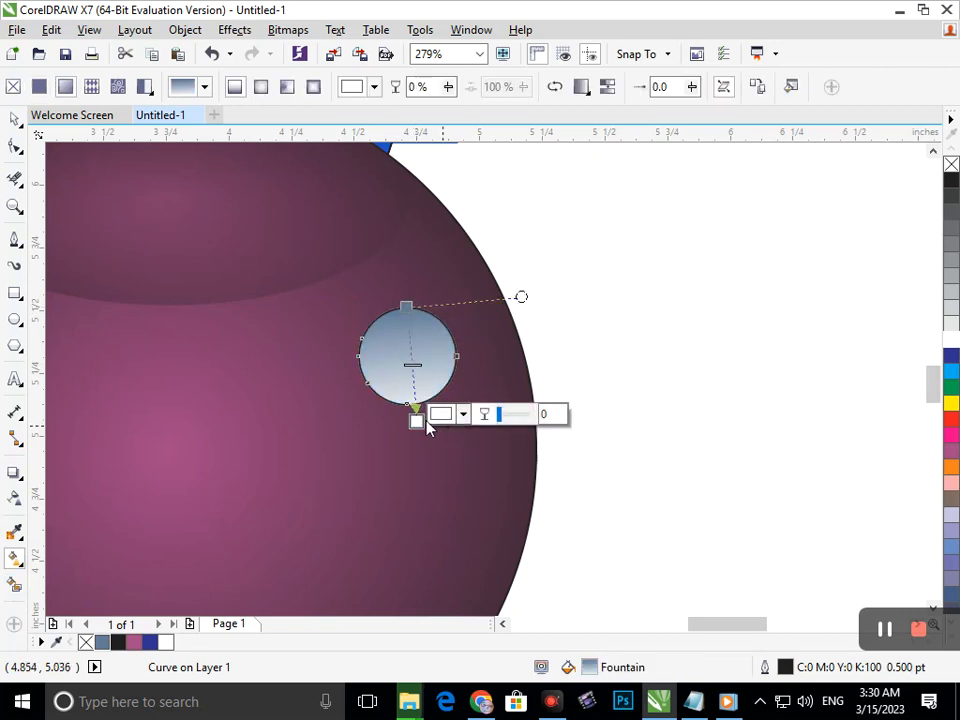
# - Recolour both gradient nodes of the small circle with the same light grey and deselect it
pyautogui.click(951, 273)
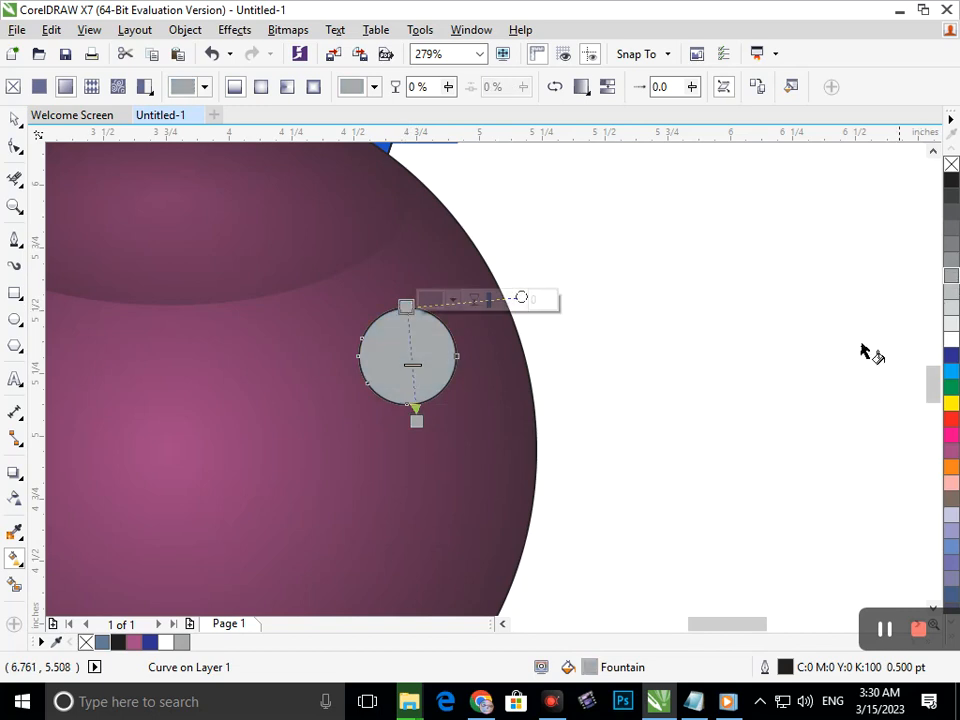
pyautogui.hotkey('shift', 'F4')
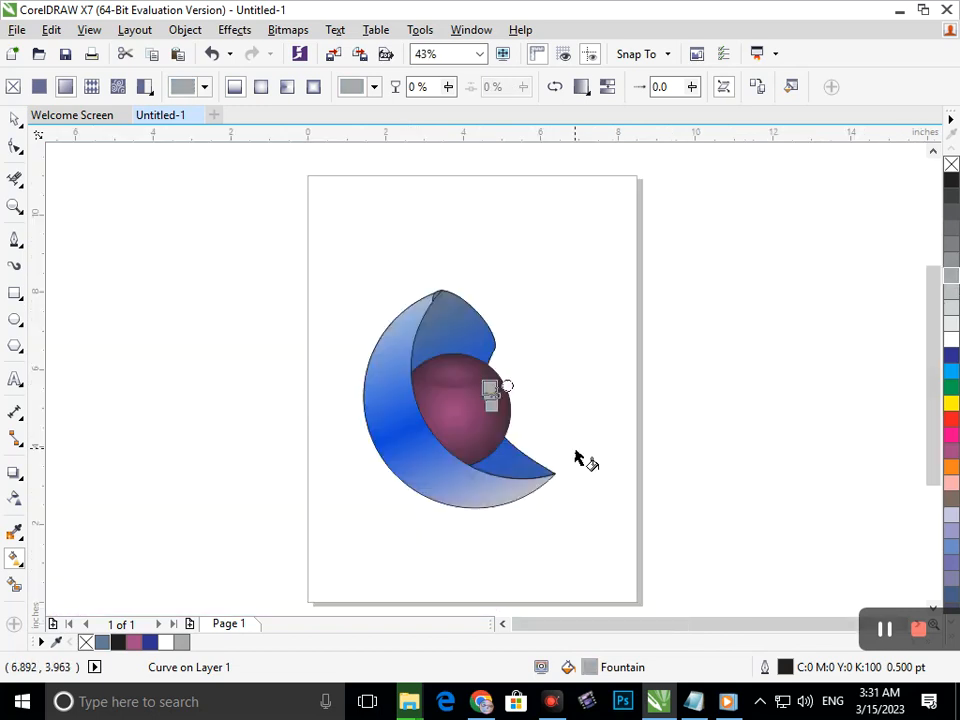
pyautogui.click(15, 119)
pyautogui.click(448, 519)
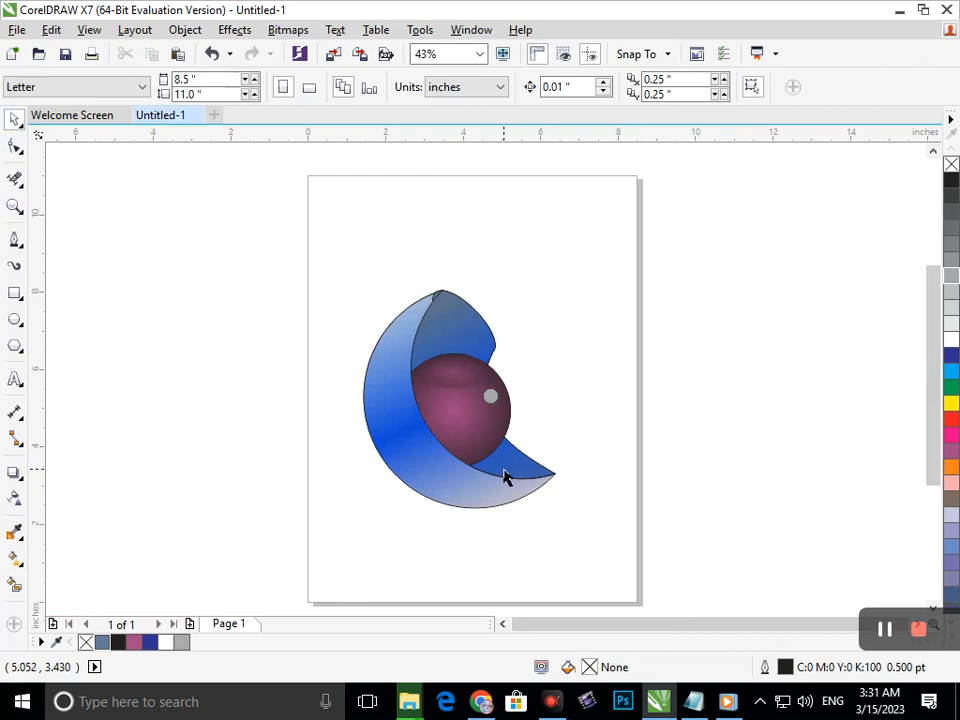
# - Try moving the highlight ellipse and adding a drop shadow to it, undoing both attempts
pyautogui.moveTo(451, 382); pyautogui.dragTo(422, 385)
pyautogui.hotkey('ctrl', 'z')
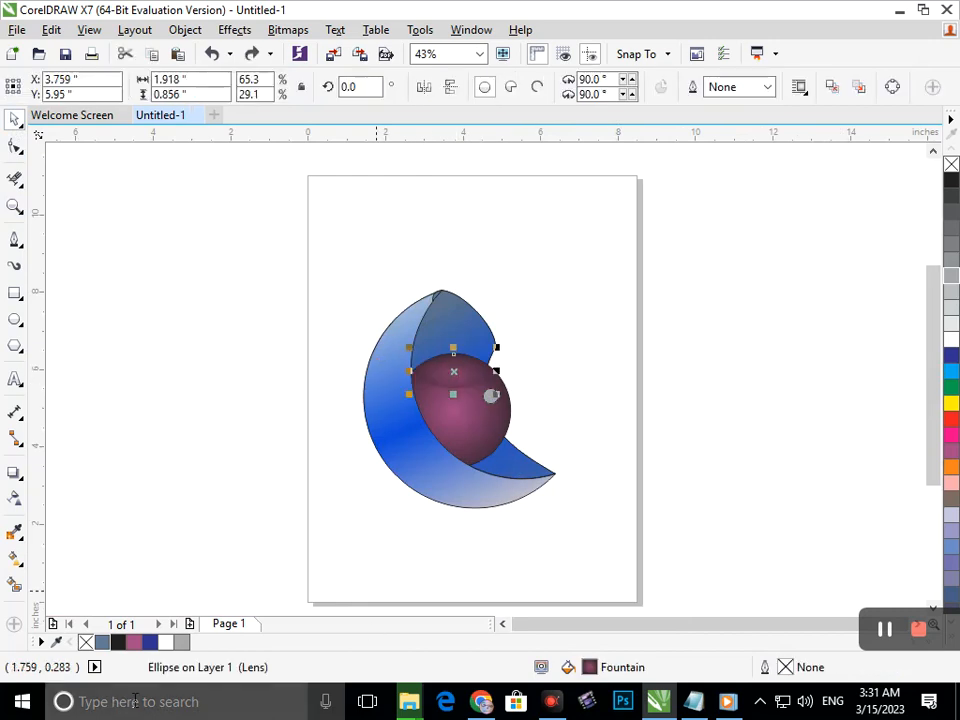
pyautogui.click(15, 474)
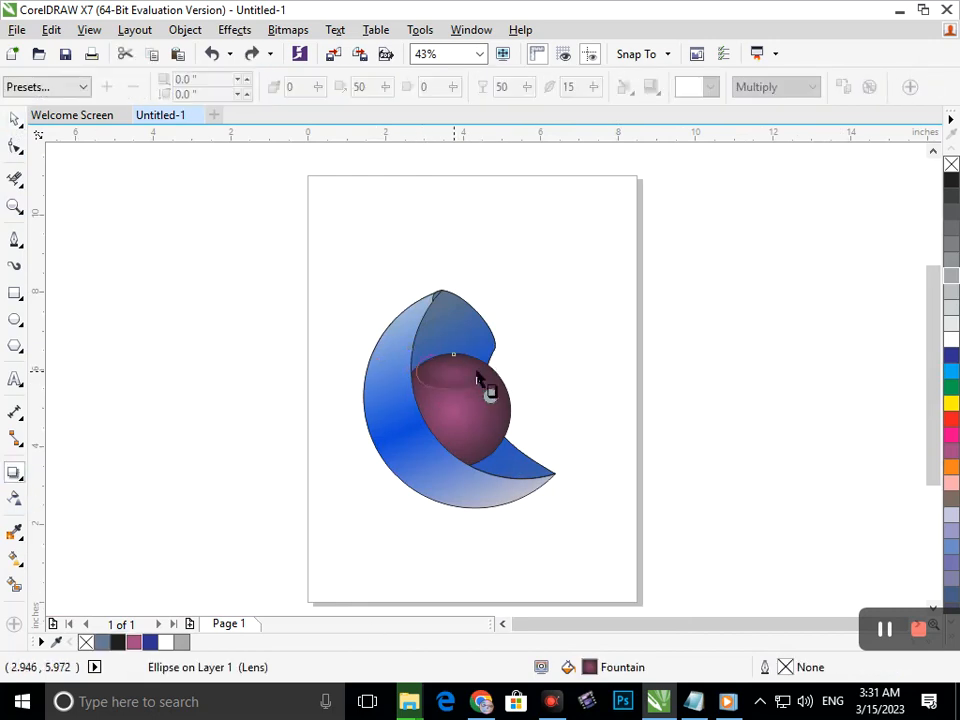
pyautogui.moveTo(474, 371); pyautogui.dragTo(518, 368)
pyautogui.hotkey('ctrl', 'z')
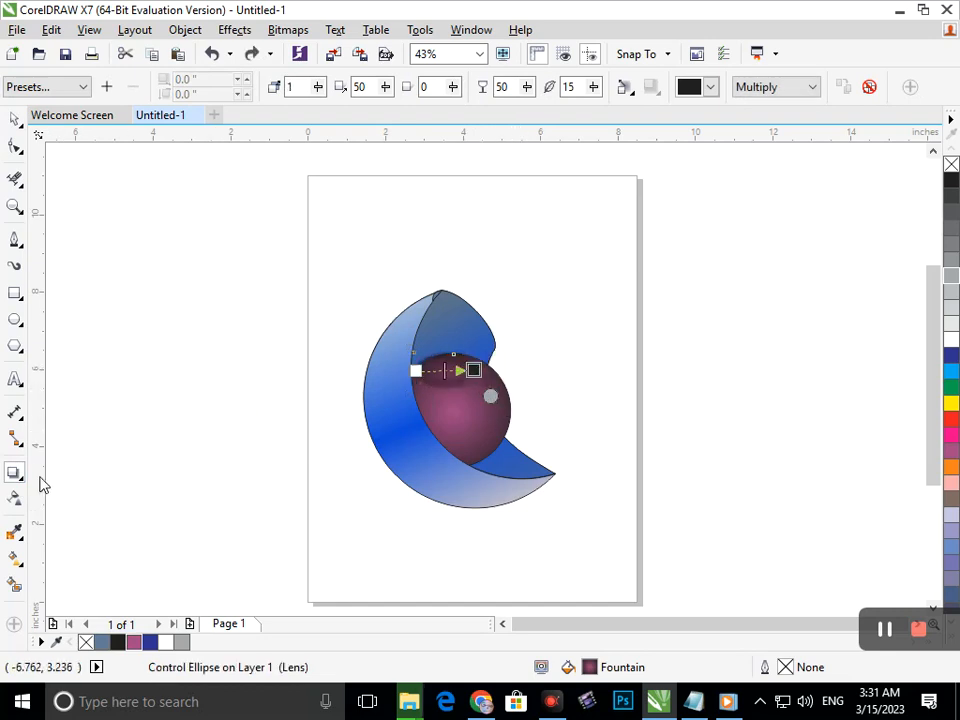
pyautogui.hotkey('ctrl', 'z')
# - Extend the highlight ellipse's transparency beyond both sides of the artwork, with the start node at 88% and the end node at 37%
pyautogui.click(15, 498)
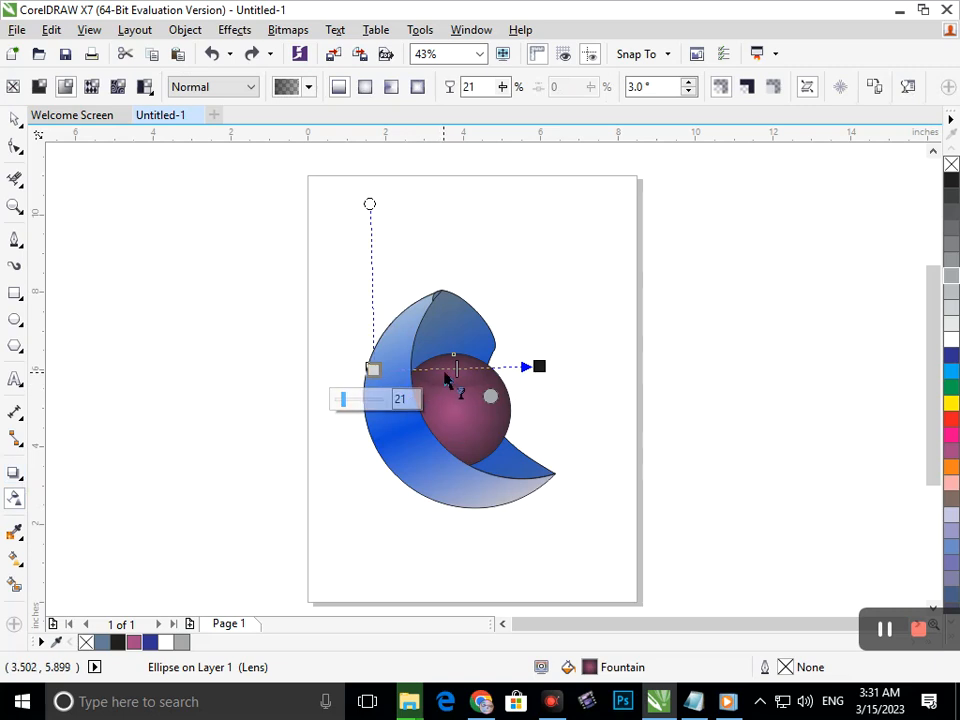
pyautogui.moveTo(366, 376); pyautogui.dragTo(278, 380)
pyautogui.moveTo(539, 366); pyautogui.dragTo(607, 405)
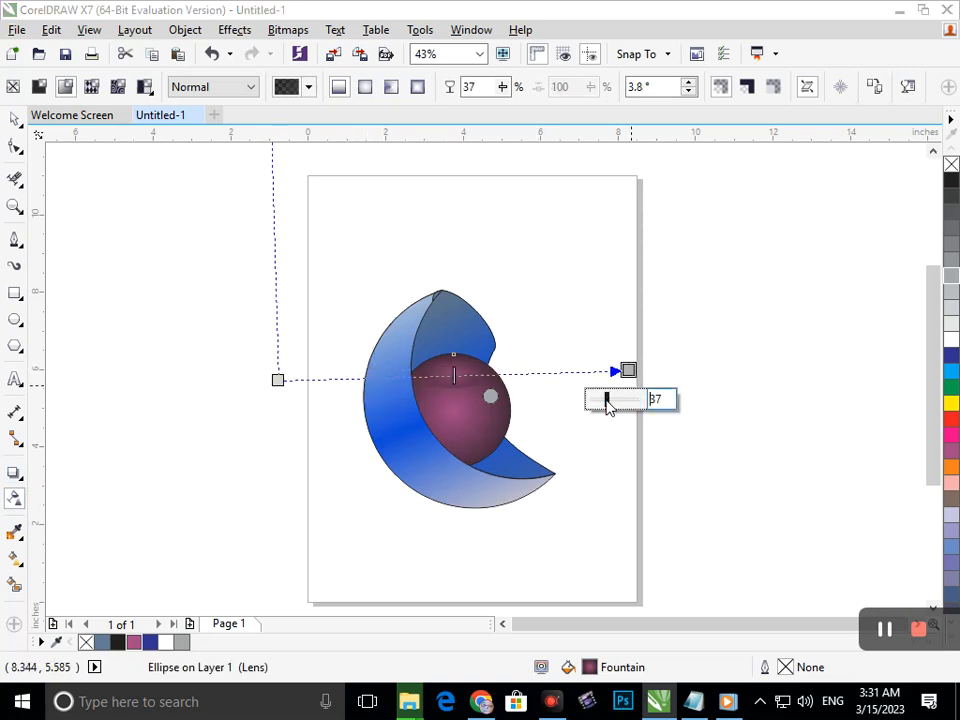
pyautogui.click(278, 380)
pyautogui.moveTo(259, 420); pyautogui.dragTo(281, 409)
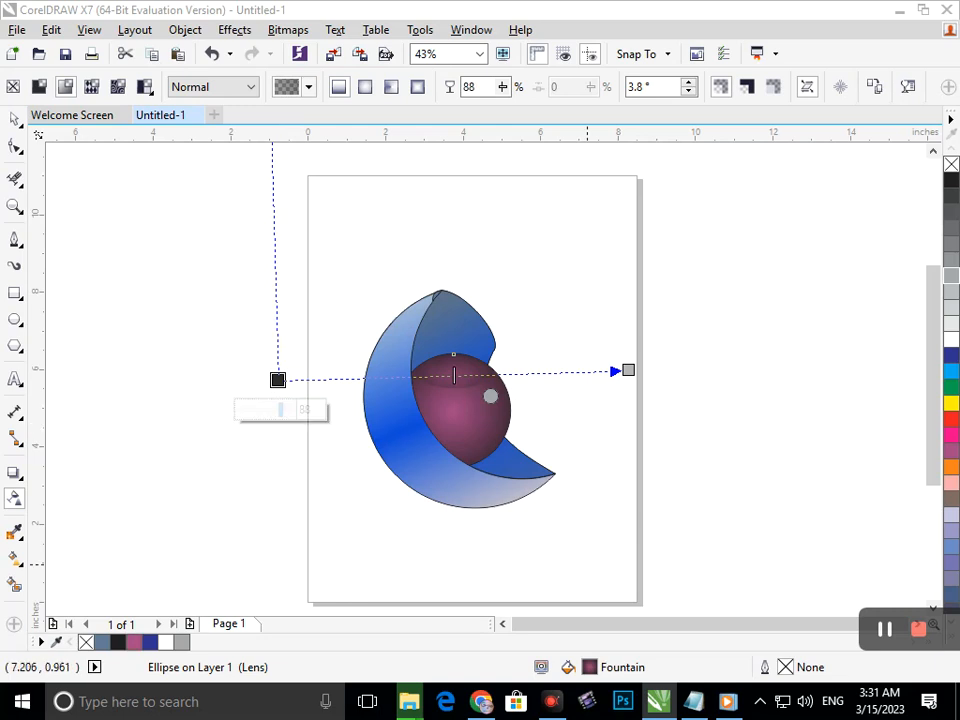
# - Slightly lower the start node's transparency on the highlight ellipse and clear the selection
pyautogui.moveTo(240, 377)
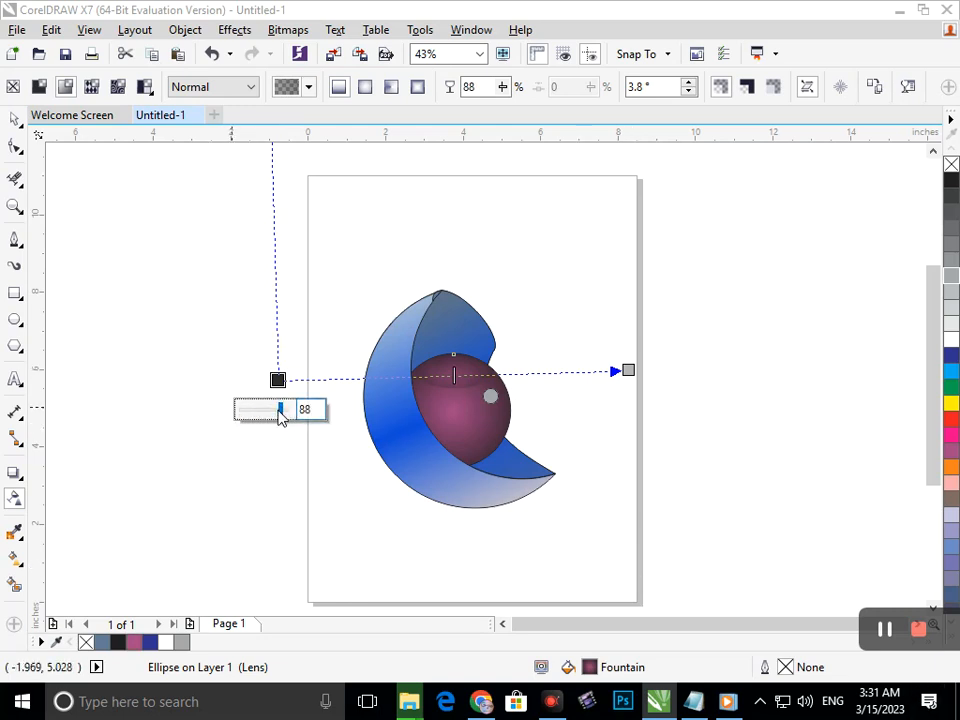
pyautogui.moveTo(280, 412); pyautogui.dragTo(276, 411)
pyautogui.doubleClick(17, 125)
pyautogui.click(187, 415)
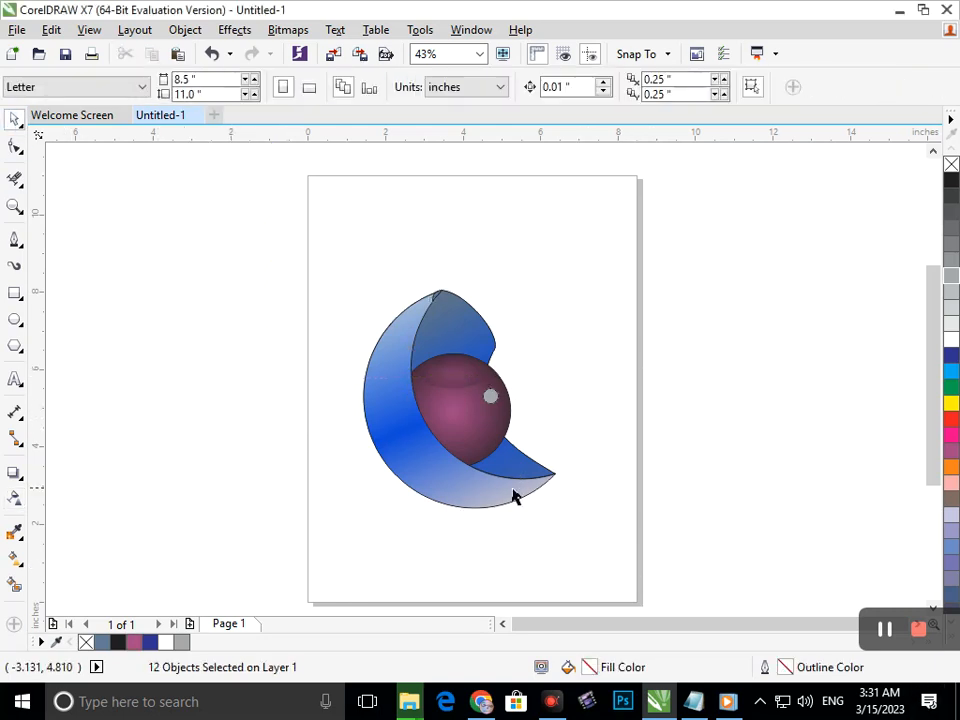
# - Reshape the outer corner of the upper blue shape into a smoother bulge by adjusting its curve handle above the ball
pyautogui.scroll(3, 481, 371)
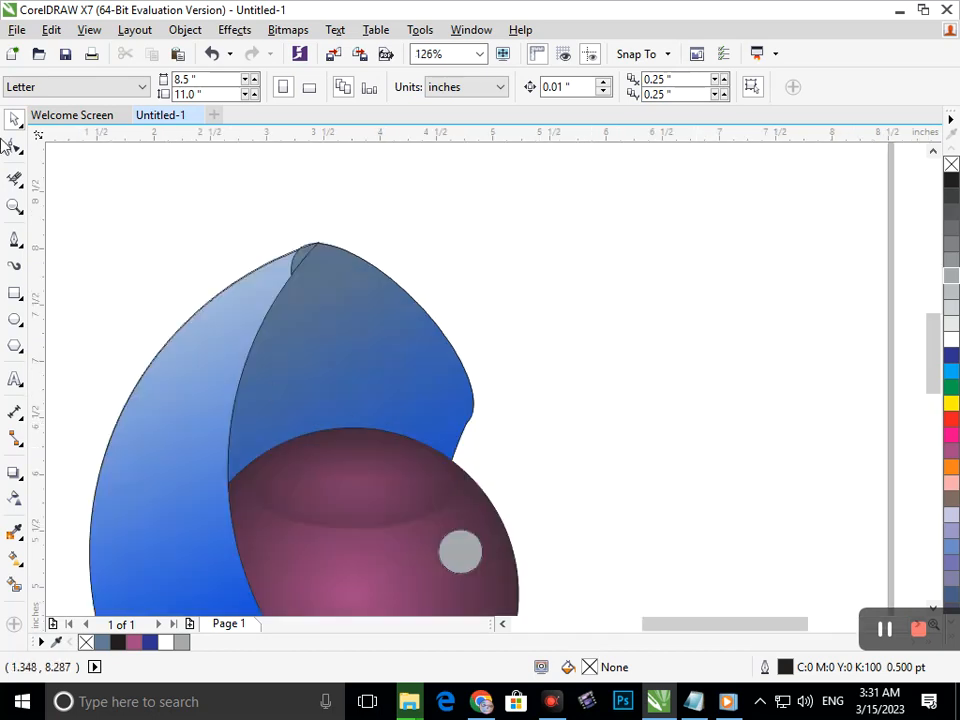
pyautogui.click(14, 147)
pyautogui.click(473, 428)
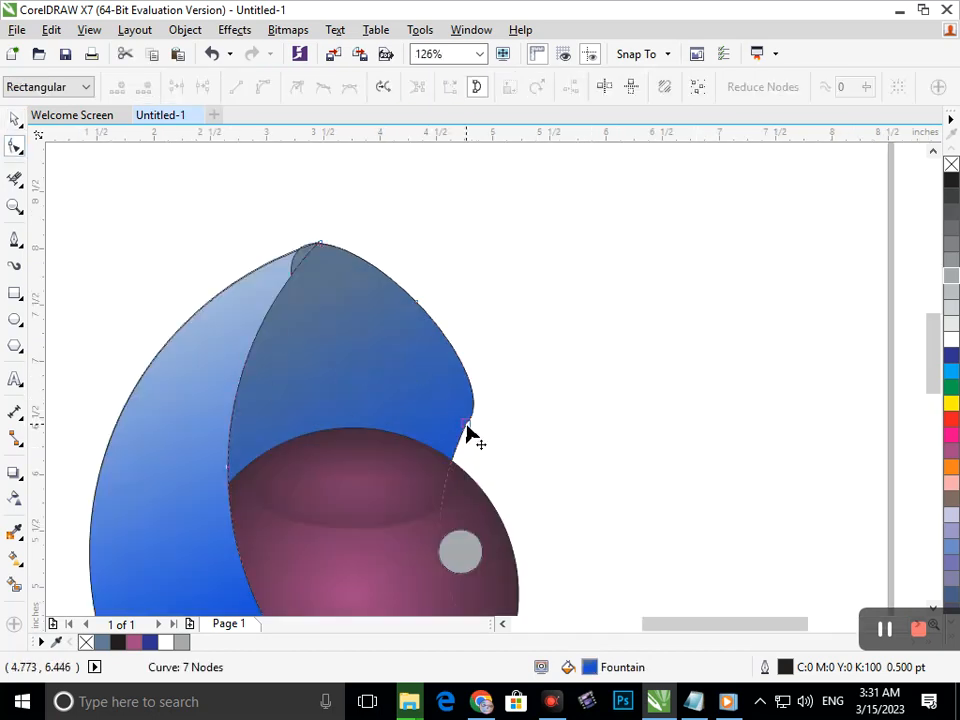
pyautogui.click(466, 424)
pyautogui.moveTo(484, 410)
pyautogui.mouseDown()
pyautogui.moveTo(493, 386)
pyautogui.moveTo(447, 377)
pyautogui.moveTo(459, 374)
pyautogui.moveTo(477, 384)
pyautogui.moveTo(476, 400)
pyautogui.moveTo(476, 392)
pyautogui.moveTo(489, 400)
pyautogui.mouseUp()
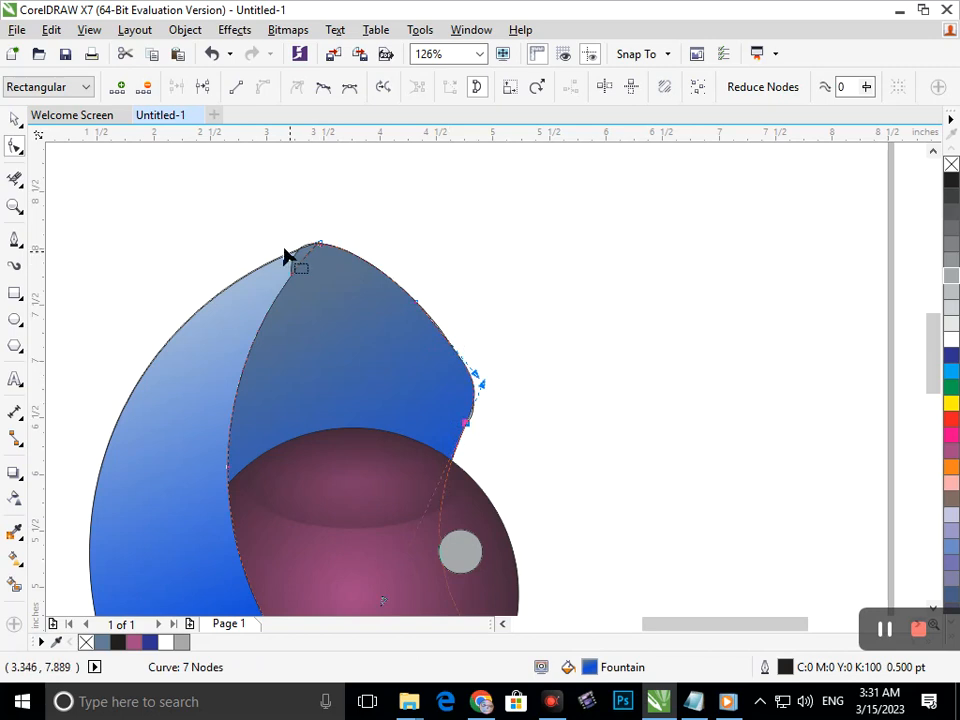
# - Try removing the overlapping outline segments at the crescent's upper tip with Virtual Segment Delete, and undo the deletions
pyautogui.scroll(5, 287, 250)
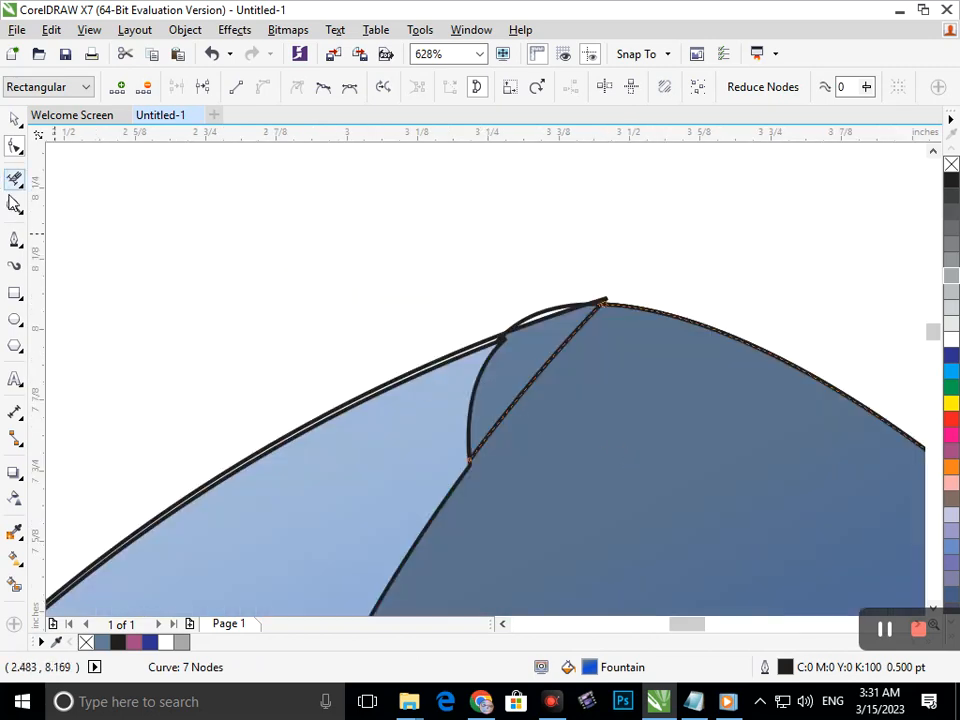
pyautogui.click(14, 181)
pyautogui.moveTo(445, 418); pyautogui.dragTo(466, 422)
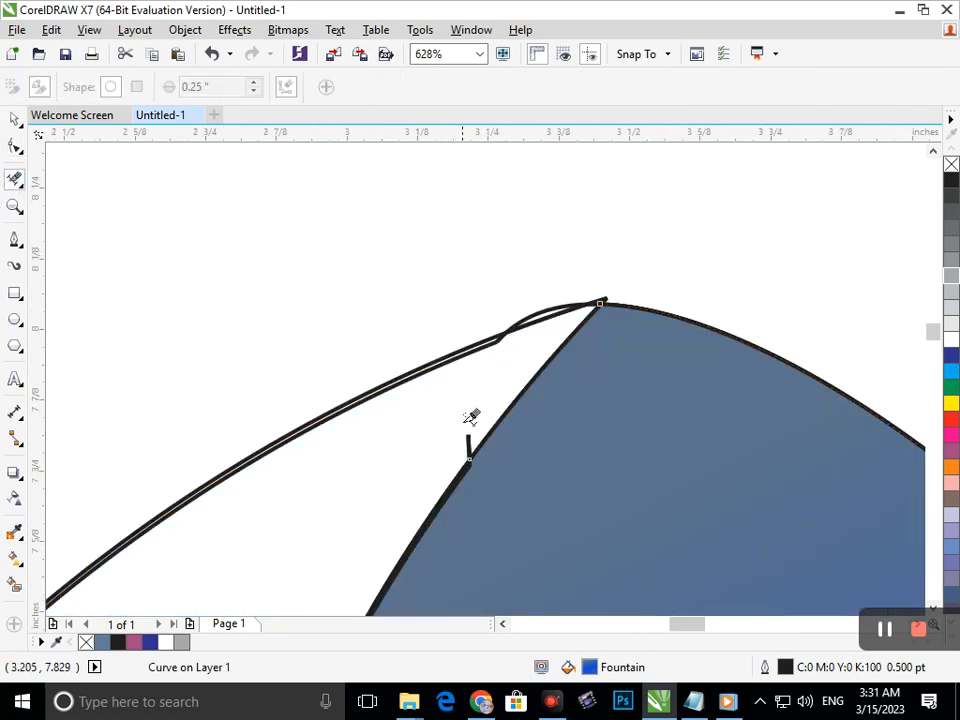
pyautogui.scroll(5, 480, 459)
pyautogui.moveTo(516, 458); pyautogui.dragTo(350, 418)
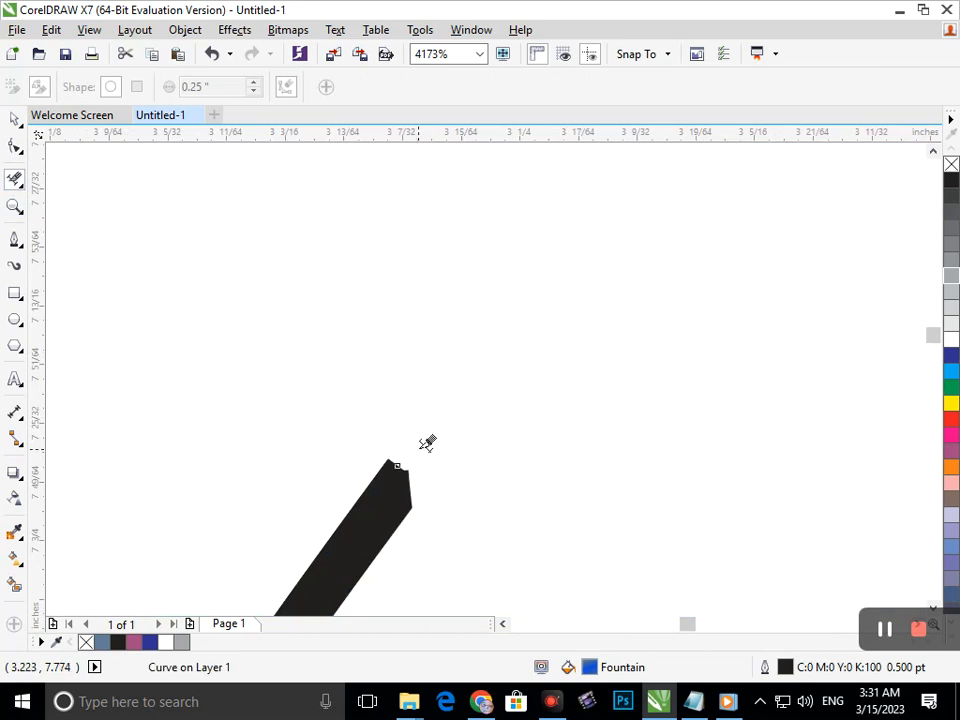
pyautogui.hotkey('ctrl', 'z')
pyautogui.click(405, 357)
pyautogui.press('F3')
pyautogui.press('F3')
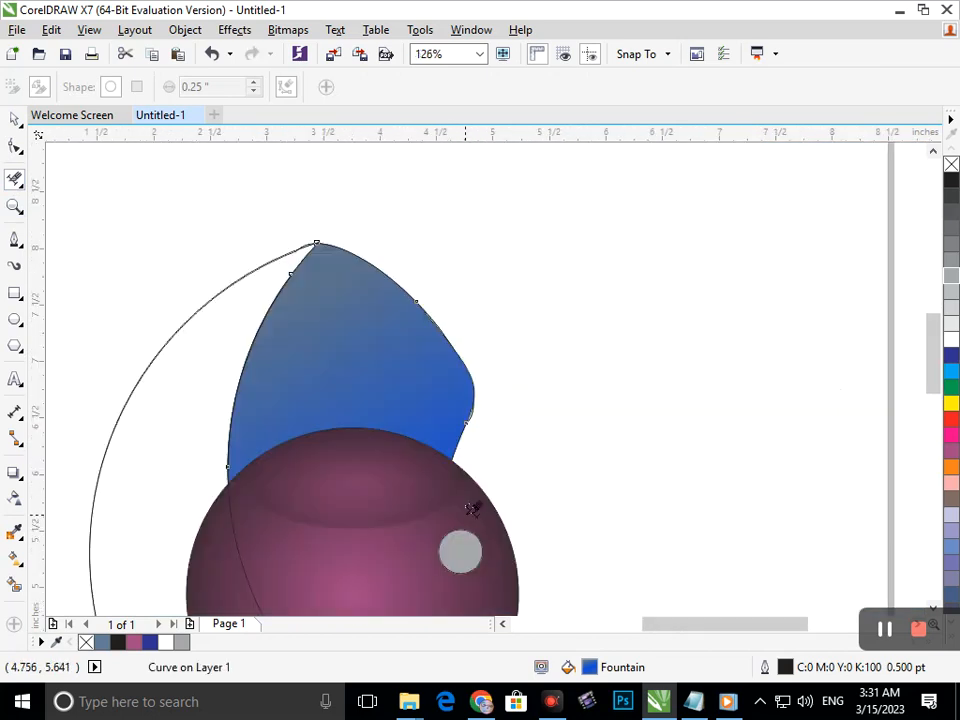
pyautogui.press('F3')
pyautogui.hotkey('ctrl', 'z')
pyautogui.hotkey('ctrl', 'z')
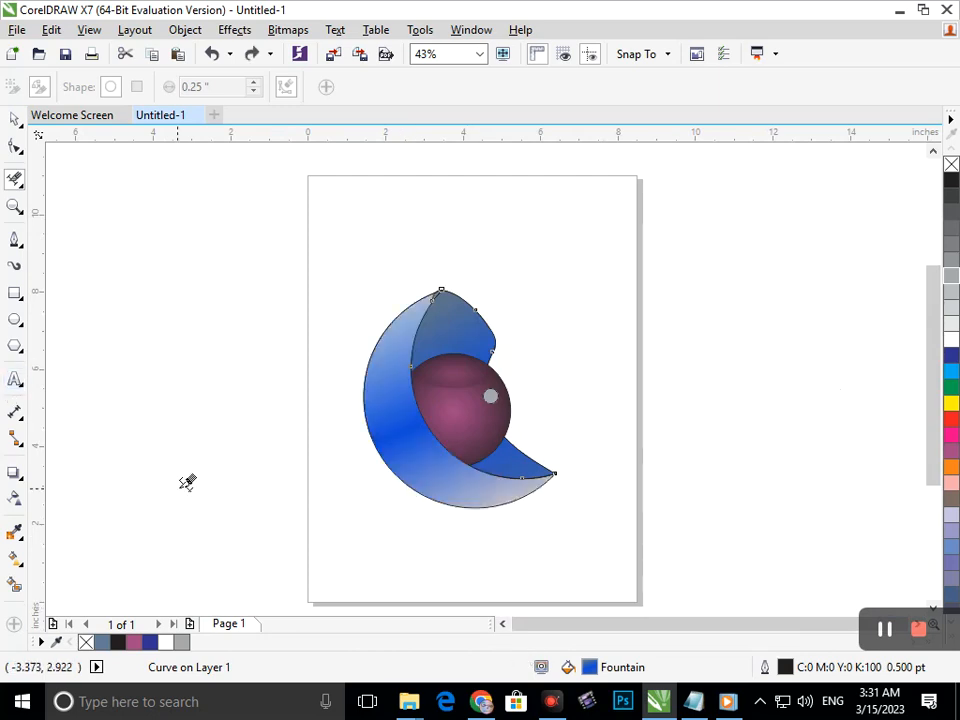
# - Select all objects of the crescent and ball artwork and group them
pyautogui.click(13, 120)
pyautogui.click(174, 371)
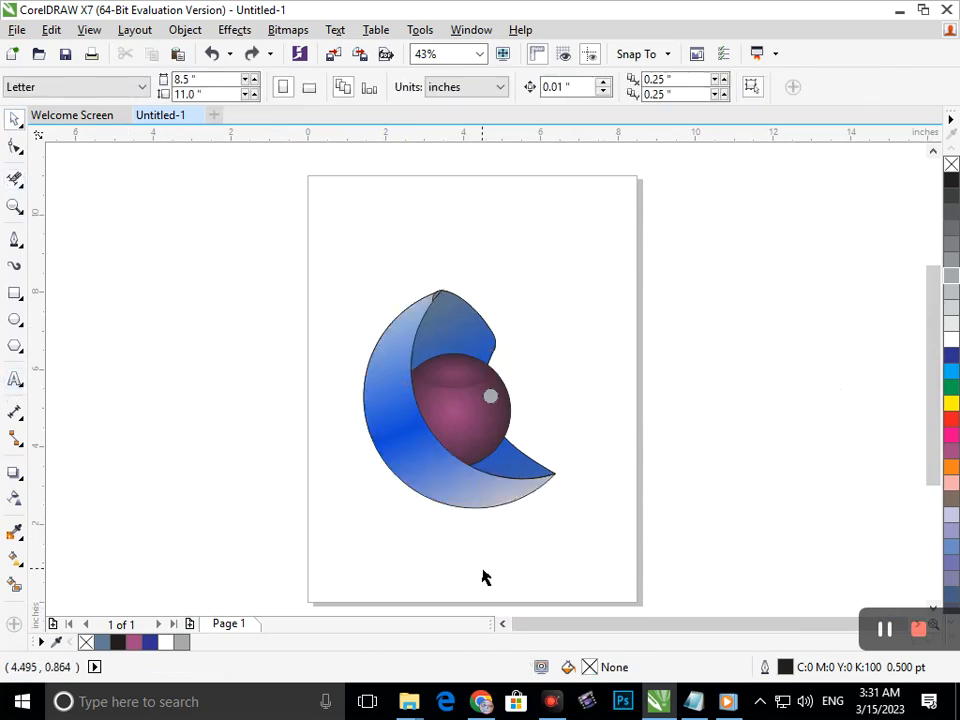
pyautogui.moveTo(321, 246); pyautogui.dragTo(647, 596)
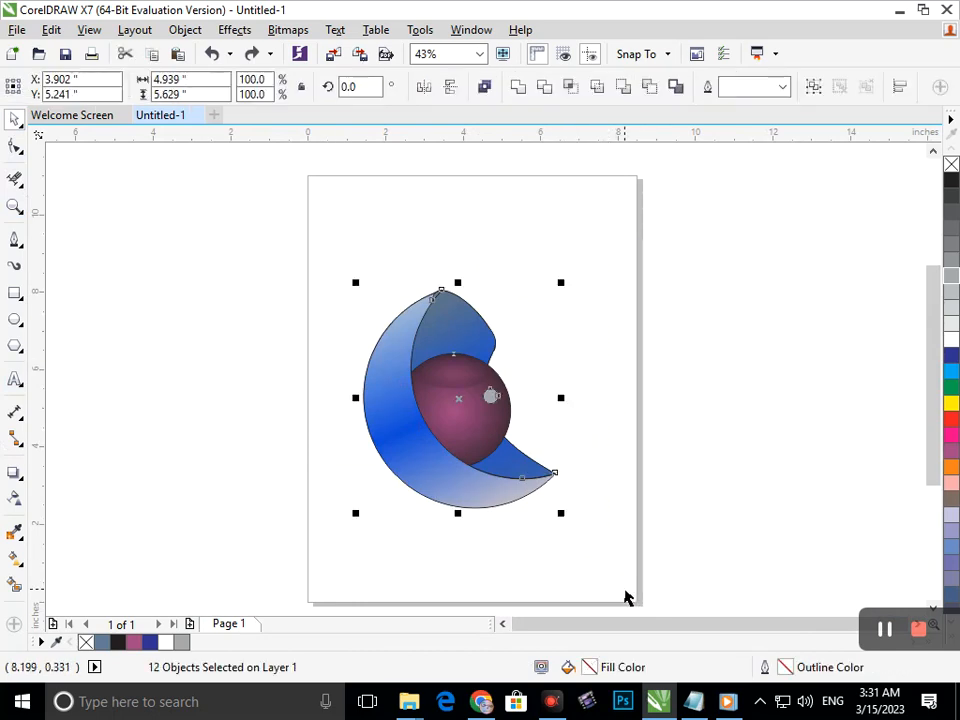
pyautogui.hotkey('ctrl', 'g')
# - Enlarge the grouped artwork proportionally, move it up to sit centrally on the page, and deselect it
pyautogui.moveTo(561, 513); pyautogui.dragTo(589, 545)
pyautogui.moveTo(504, 501); pyautogui.dragTo(532, 476)
pyautogui.click(765, 482)
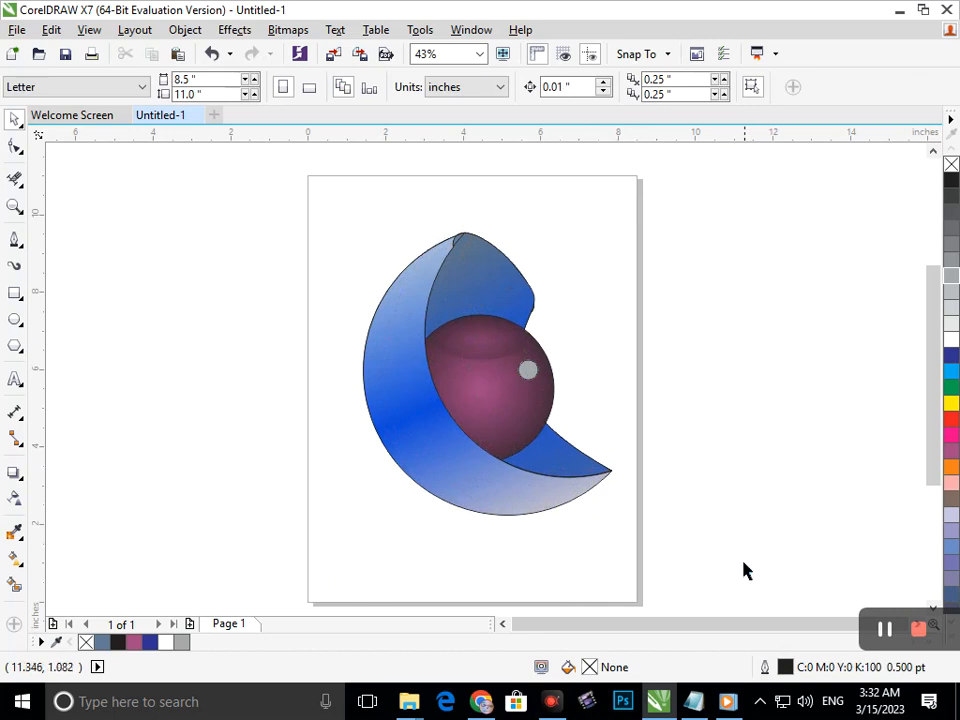